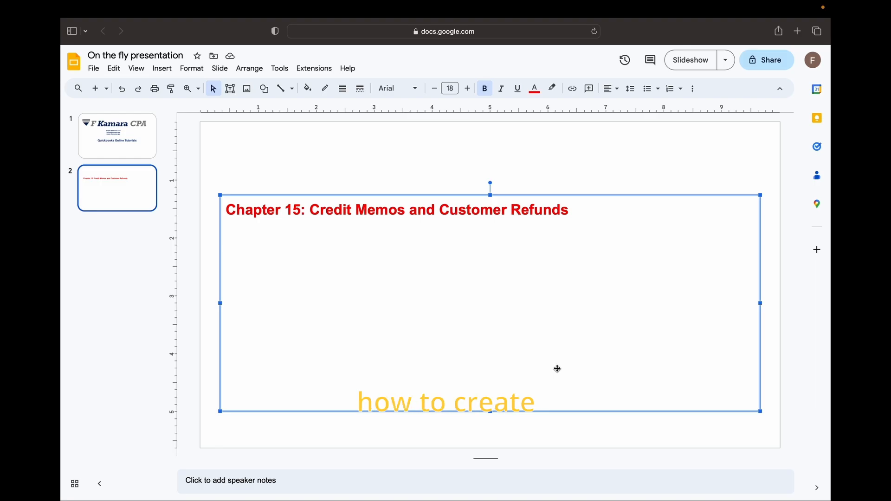
Step: Switch from the presentation to the QuickBooks Online sample company in the browser
{"action": "mouse_move", "coordinate": [599, 490]}
{"action": "left_click", "coordinate": [558, 488]}
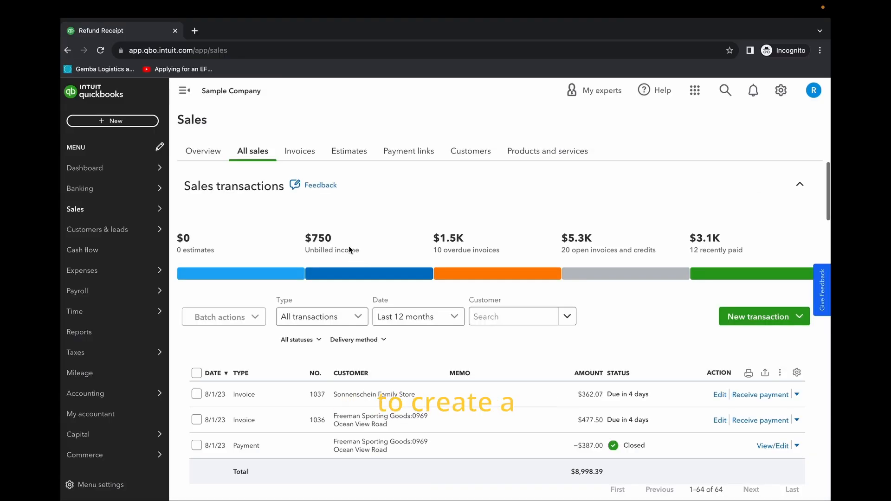
{"action": "left_click", "coordinate": [113, 121]}
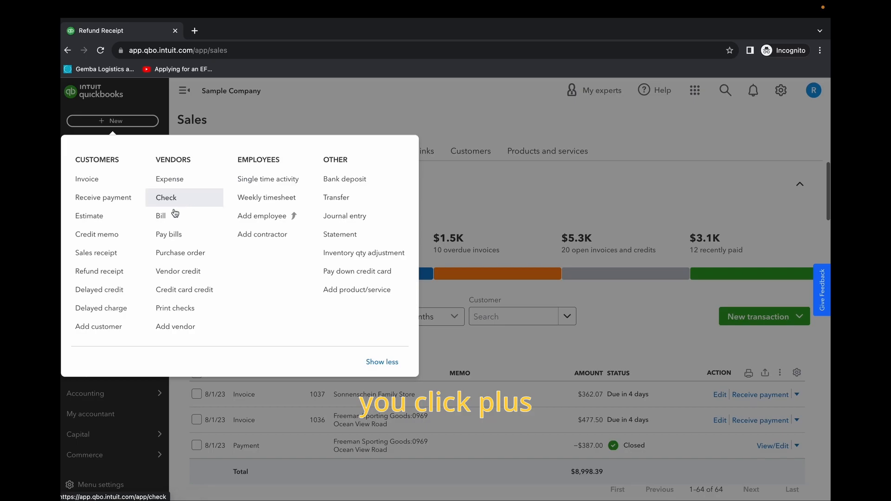
{"action": "left_click", "coordinate": [121, 239]}
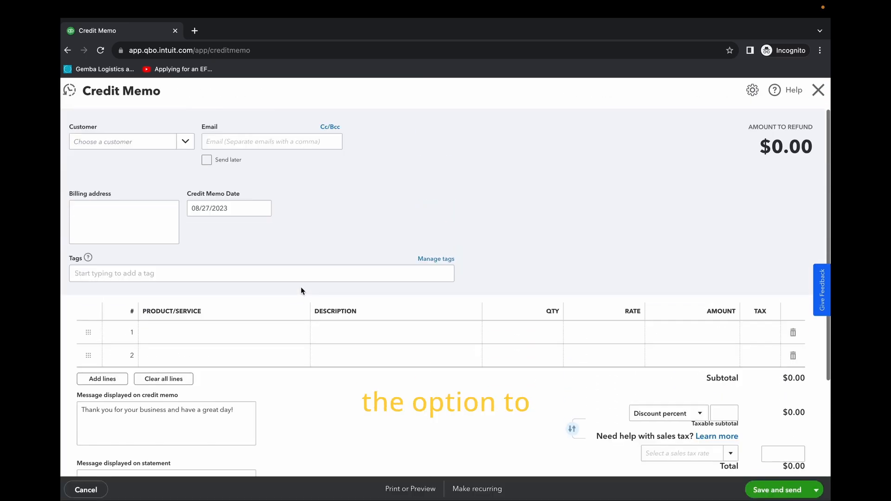
{"action": "left_click", "coordinate": [90, 493]}
Step: Start a new credit memo as a new transaction from the All sales page
{"action": "left_click", "coordinate": [84, 212]}
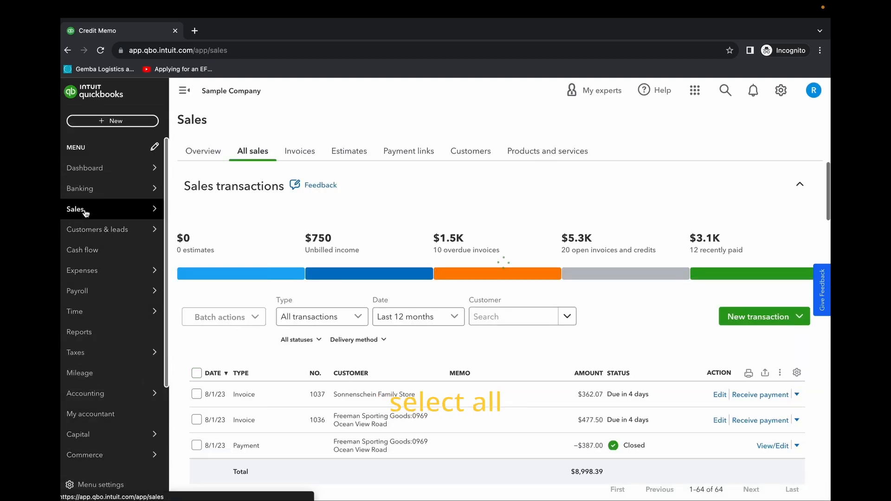
{"action": "left_click", "coordinate": [253, 150]}
{"action": "scroll", "coordinate": [814, 222], "scroll_direction": "down", "scroll_amount": 2}
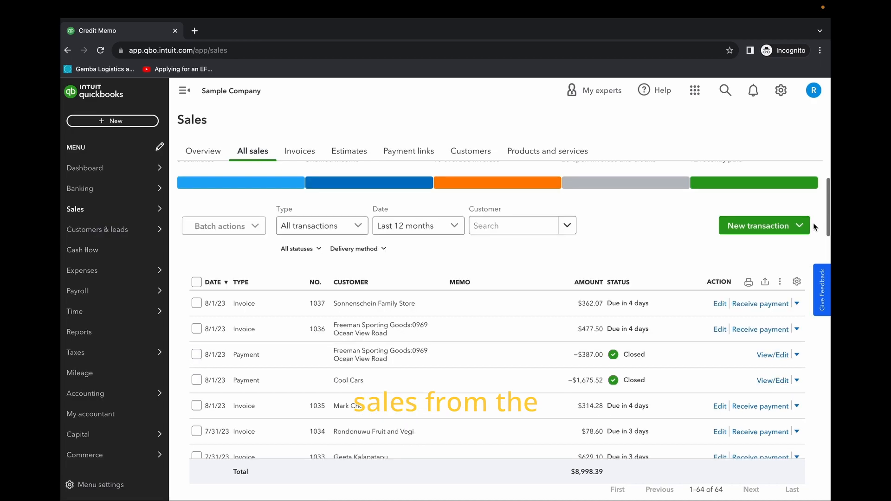
{"action": "left_click", "coordinate": [797, 226]}
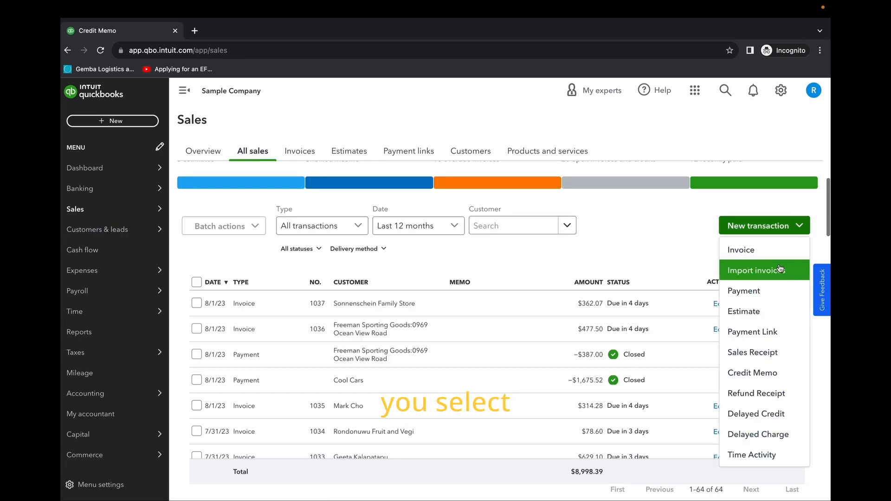
{"action": "left_click", "coordinate": [752, 373]}
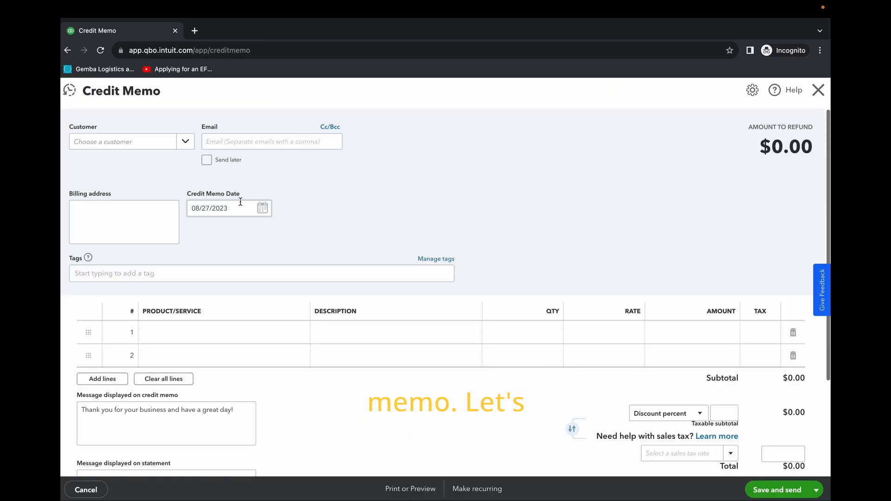
Step: Select Amy's Bird Sanctuary as the credit memo's customer and add the Design service (Custom Design) on line 1
{"action": "left_click", "coordinate": [187, 142]}
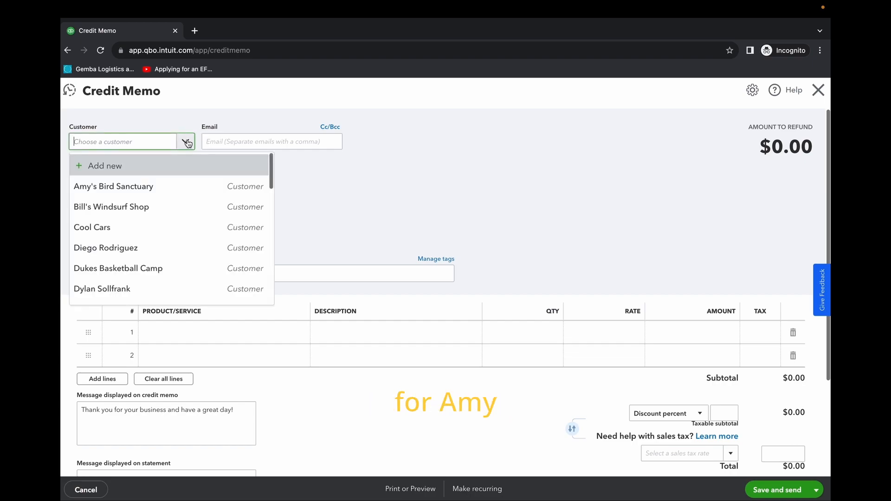
{"action": "left_click", "coordinate": [190, 186]}
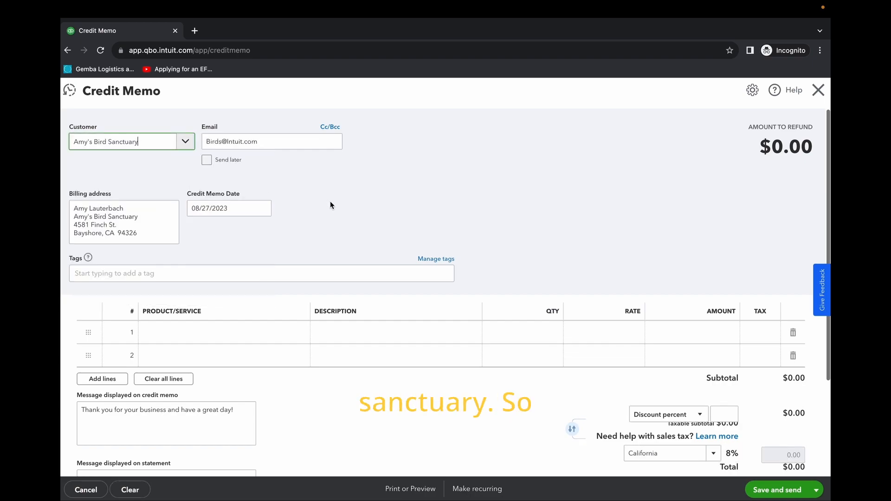
{"action": "scroll", "coordinate": [338, 215], "scroll_direction": "down", "scroll_amount": 1}
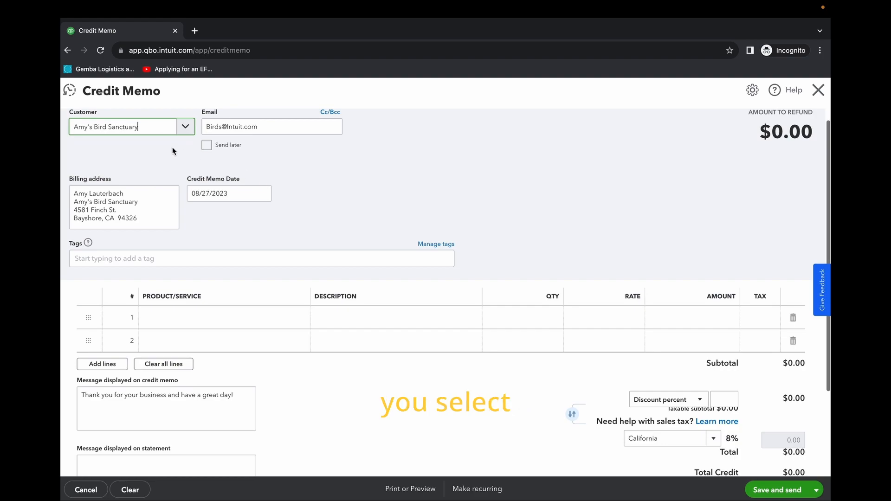
{"action": "scroll", "coordinate": [128, 146], "scroll_direction": "up", "scroll_amount": 1}
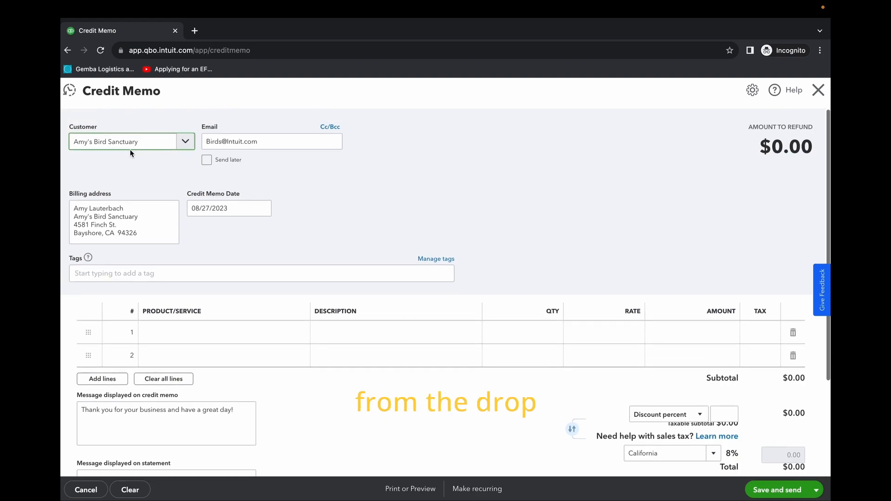
{"action": "left_click", "coordinate": [215, 332]}
{"action": "left_click", "coordinate": [298, 332]}
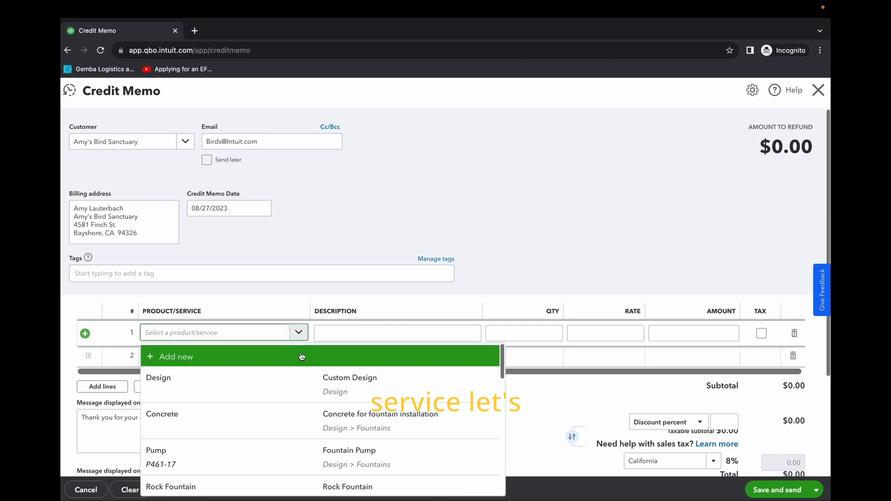
{"action": "left_click", "coordinate": [348, 387]}
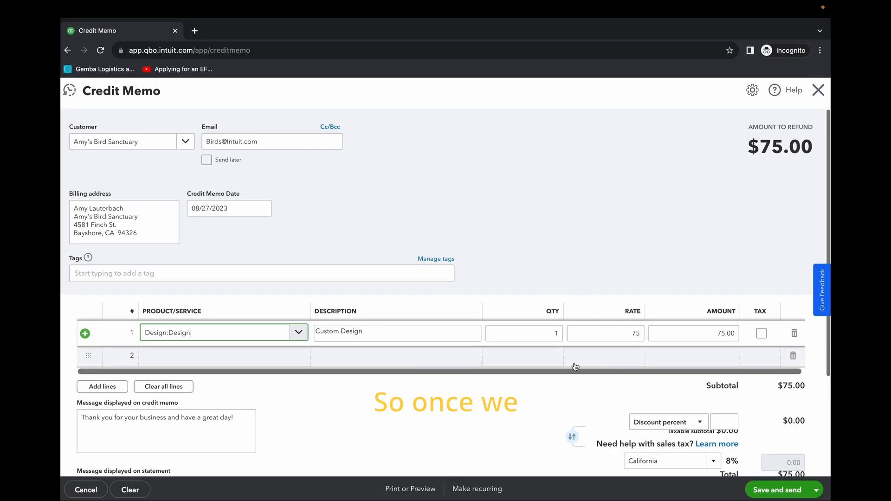
Step: Save and close the credit memo without sending it
{"action": "scroll", "coordinate": [740, 418], "scroll_direction": "down", "scroll_amount": 3}
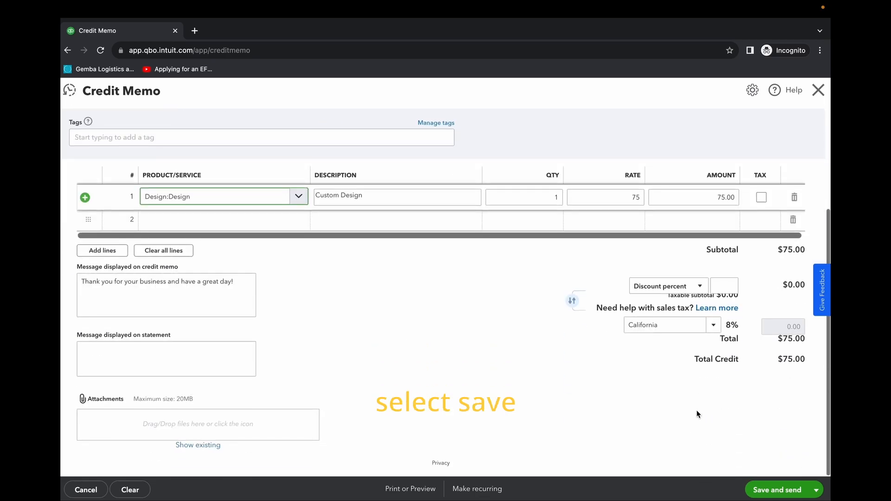
{"action": "left_click", "coordinate": [816, 490]}
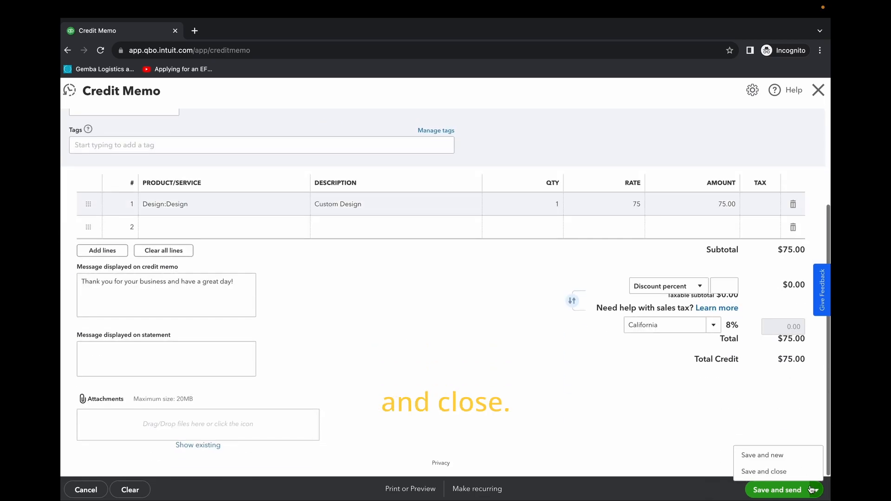
{"action": "left_click", "coordinate": [766, 472]}
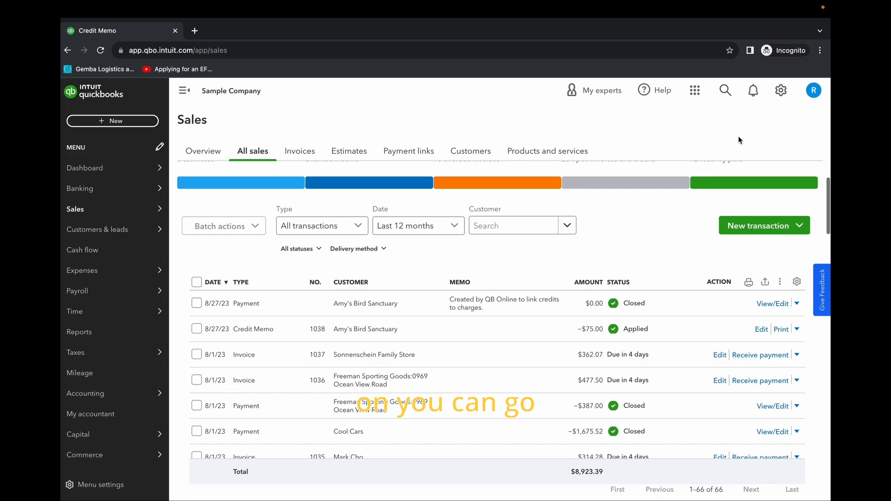
Step: Turn off automatically applying credits in the company's advanced automation settings and save the change
{"action": "left_click", "coordinate": [782, 90]}
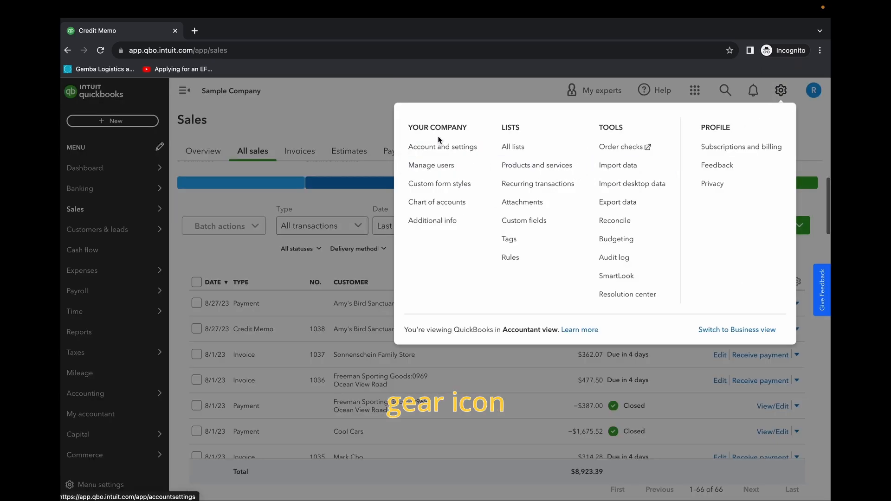
{"action": "left_click", "coordinate": [446, 147]}
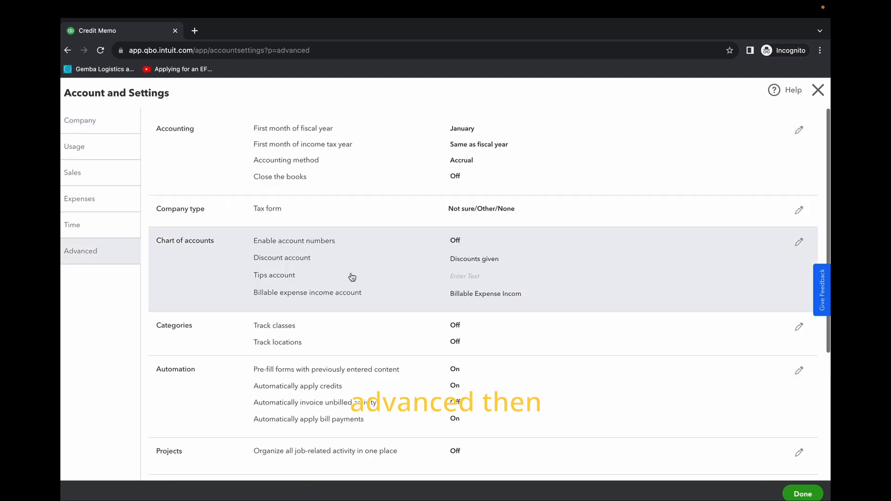
{"action": "scroll", "coordinate": [362, 322], "scroll_direction": "down", "scroll_amount": 4}
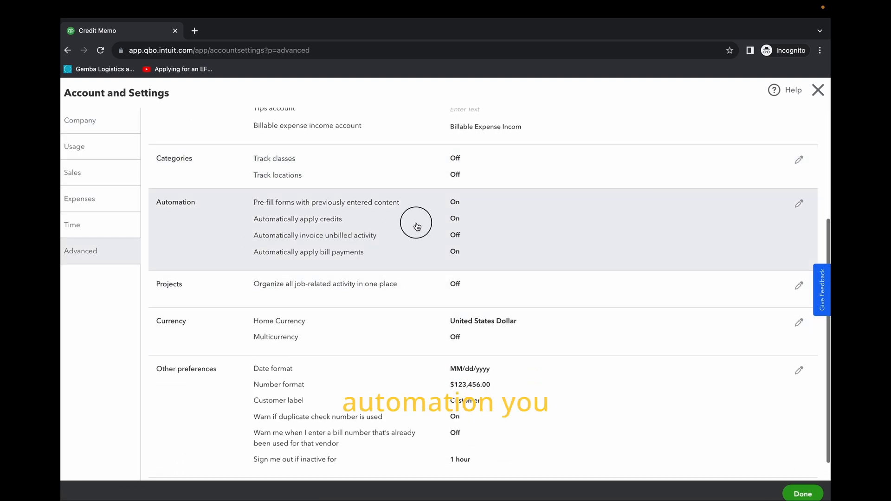
{"action": "left_click", "coordinate": [417, 226]}
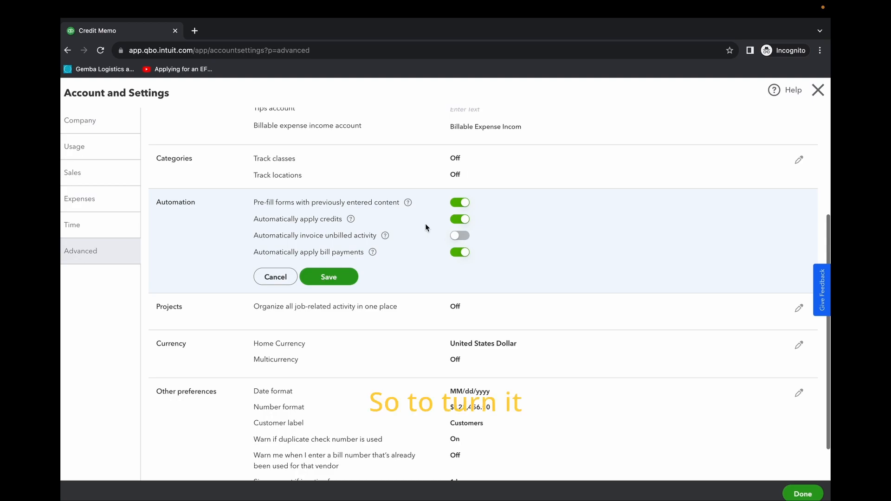
{"action": "left_click", "coordinate": [463, 219]}
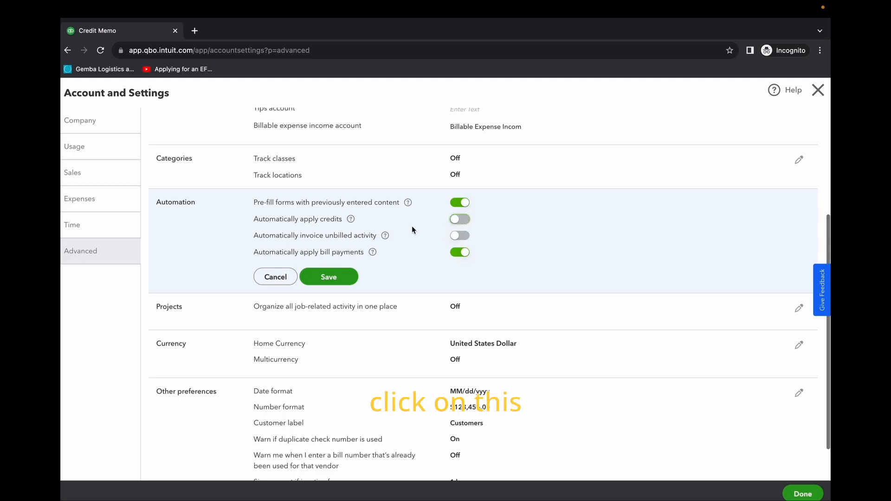
{"action": "left_click", "coordinate": [322, 275]}
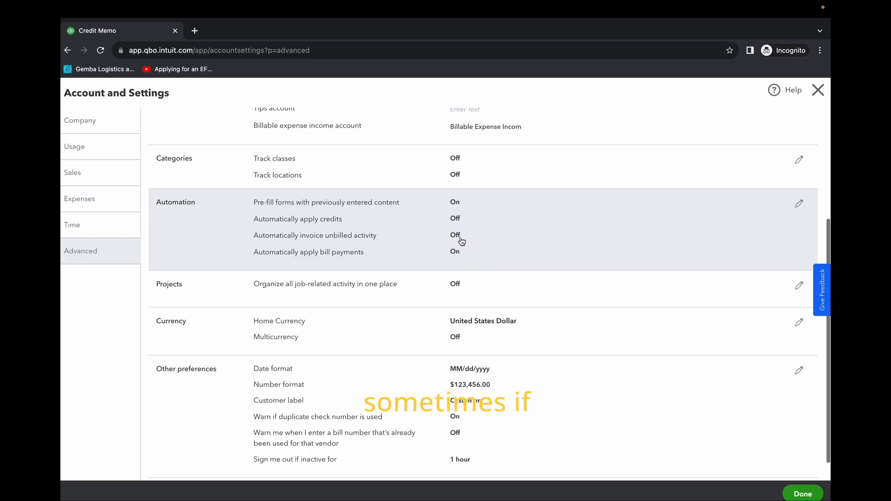
Step: Reopen the automation settings, cancel the edit and close Account and Settings
{"action": "left_click", "coordinate": [493, 232]}
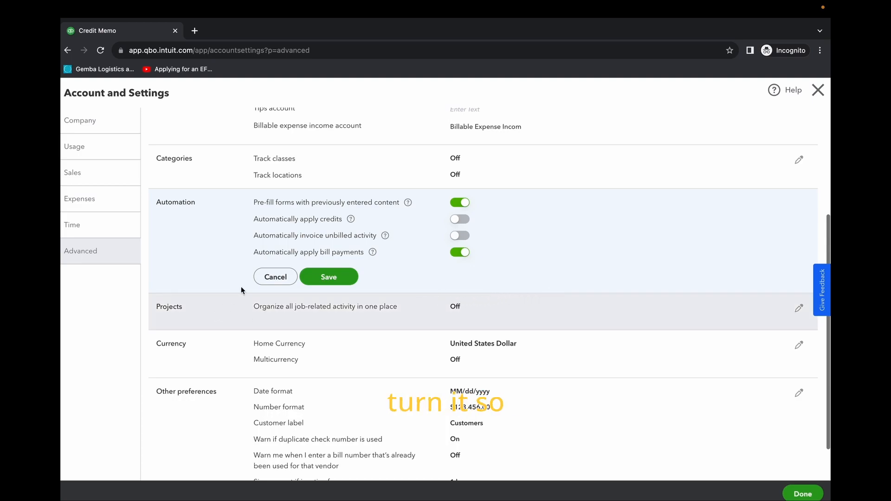
{"action": "left_click", "coordinate": [278, 281]}
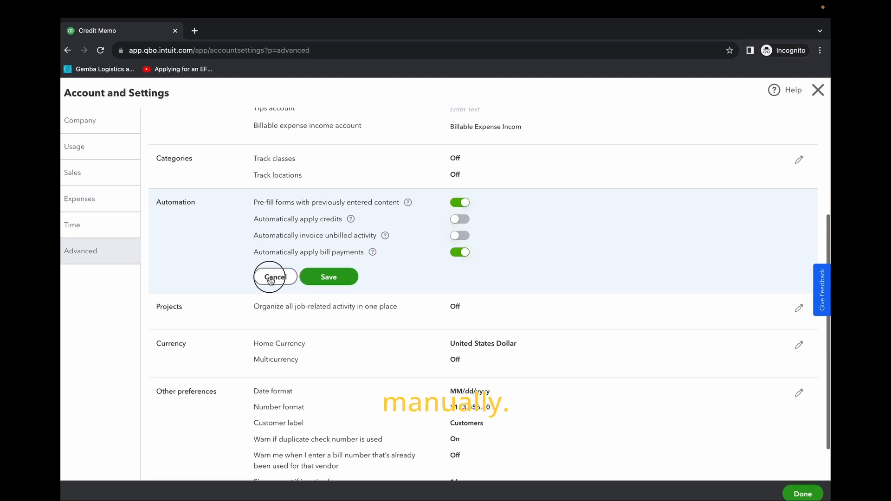
{"action": "left_click", "coordinate": [799, 494]}
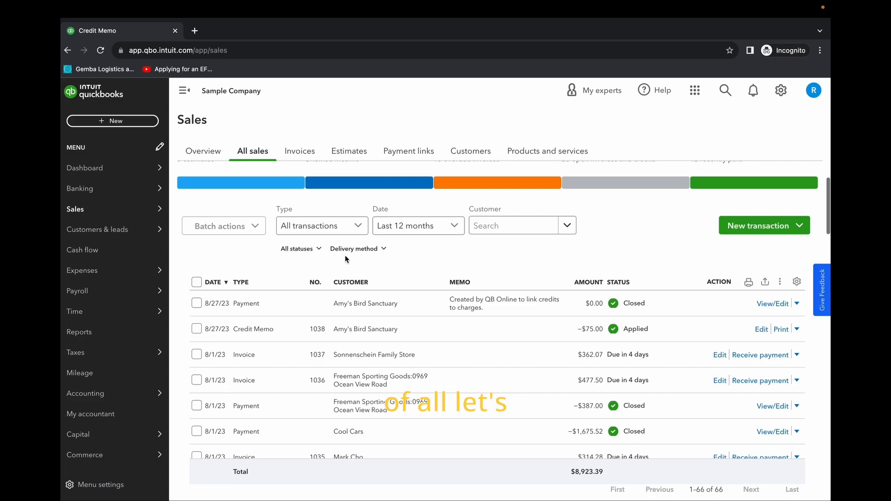
Step: Start a new invoice and select Amy's Bird Sanctuary as its customer
{"action": "left_click", "coordinate": [114, 120]}
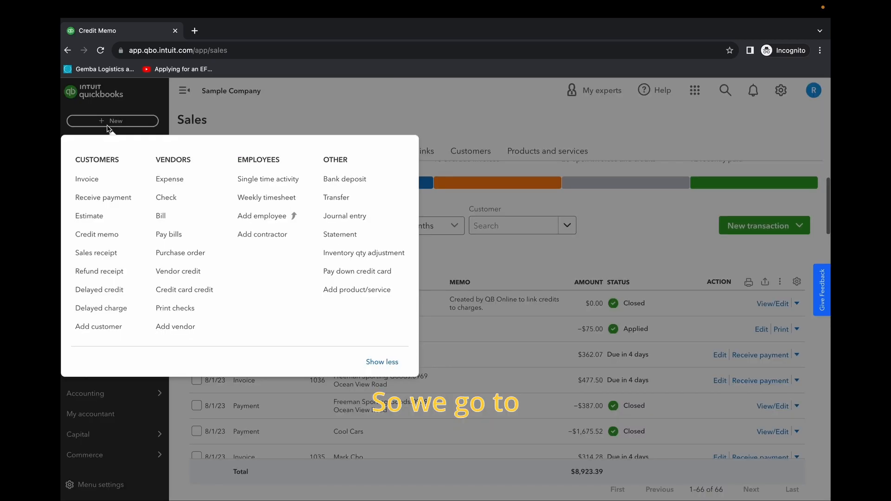
{"action": "left_click", "coordinate": [105, 179]}
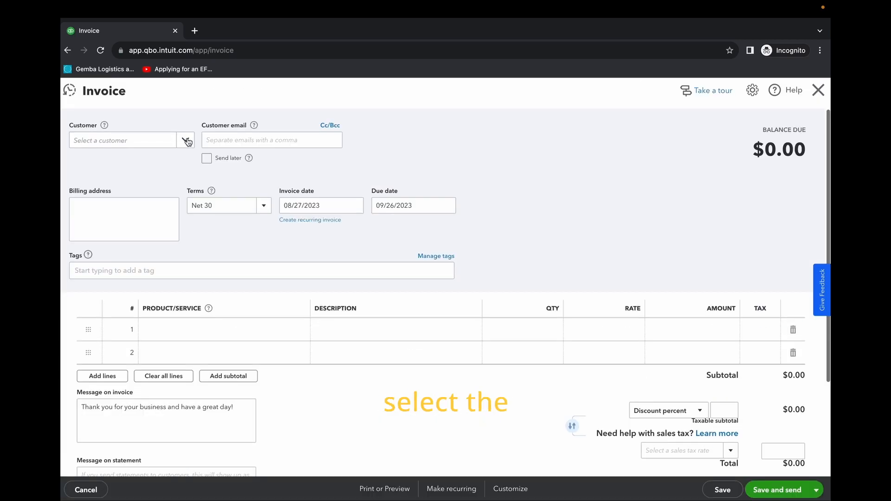
{"action": "left_click", "coordinate": [185, 140]}
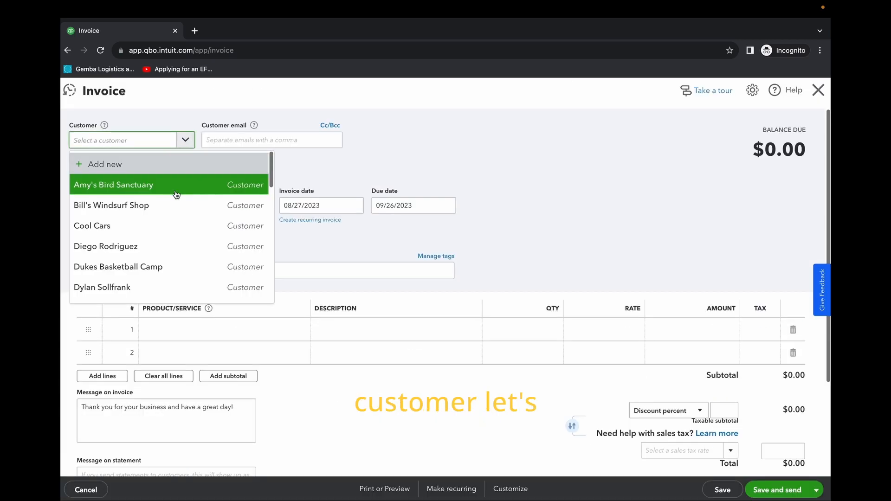
{"action": "left_click", "coordinate": [139, 185]}
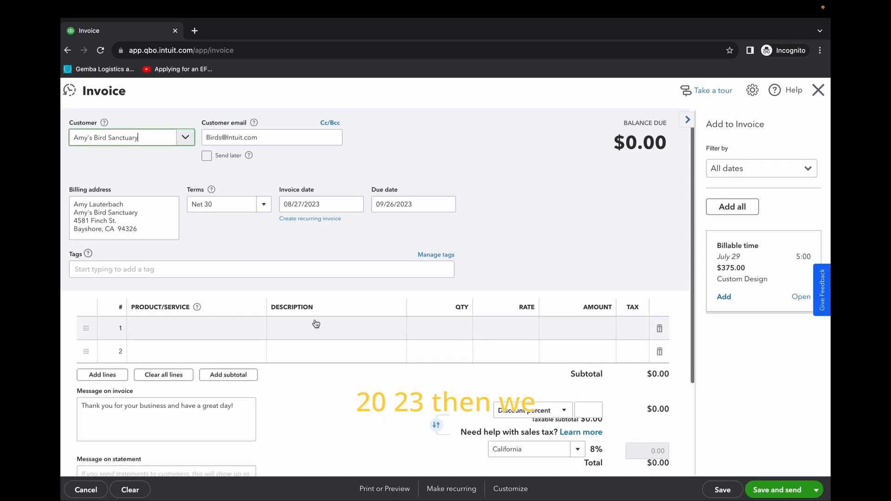
Step: Add the Design service (Custom Design) on line 1 of the invoice
{"action": "left_click", "coordinate": [224, 329]}
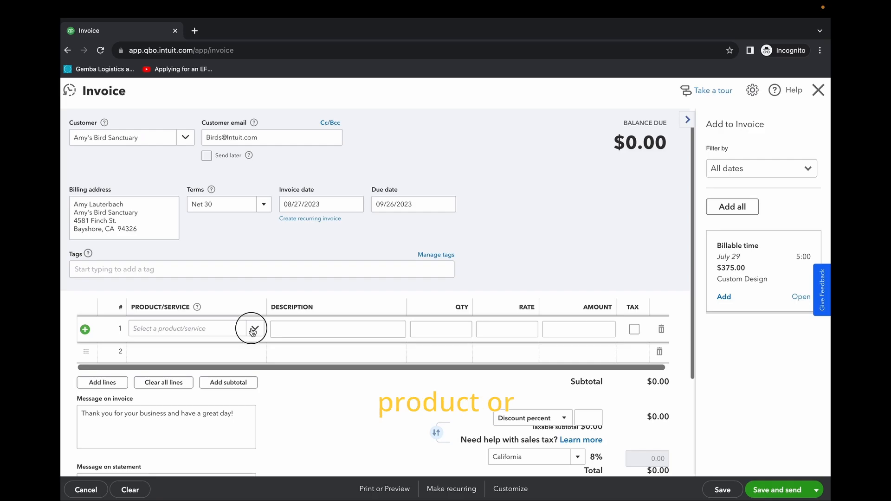
{"action": "left_click", "coordinate": [251, 328]}
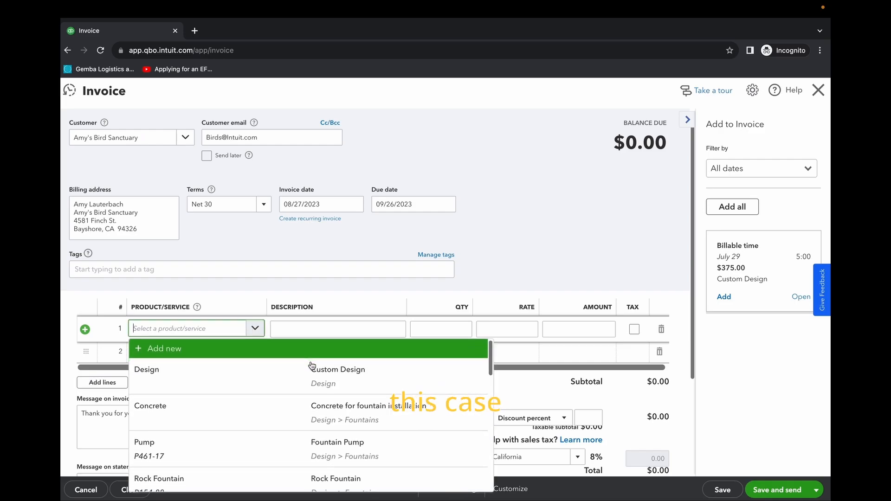
{"action": "left_click", "coordinate": [319, 377]}
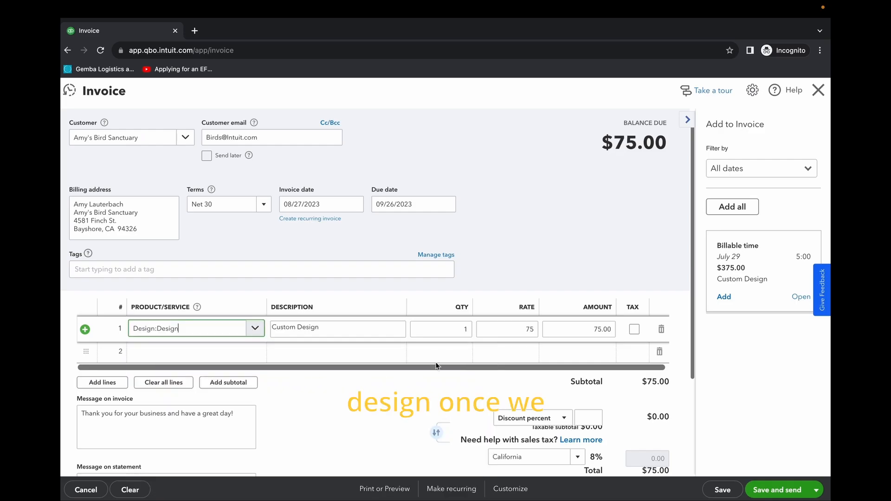
Step: Review the invoice for Amy's Bird Sanctuary, then save and close it without sending
{"action": "scroll", "coordinate": [390, 363], "scroll_direction": "down", "scroll_amount": 1}
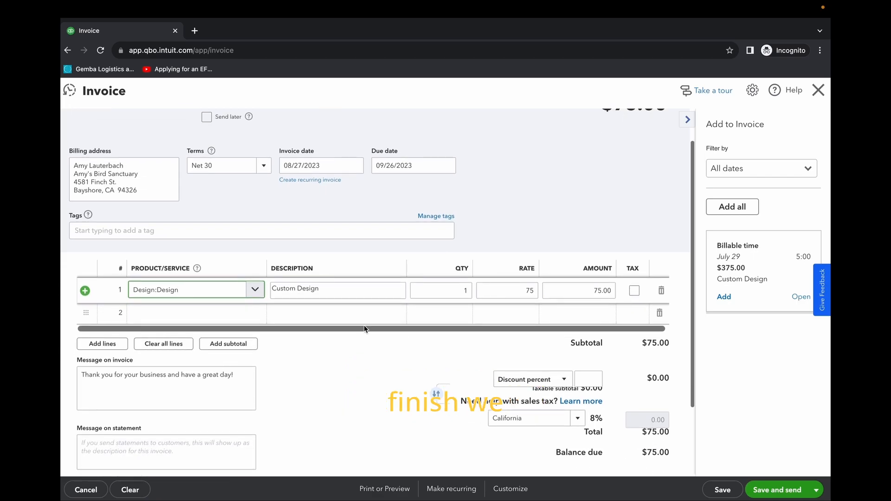
{"action": "scroll", "coordinate": [364, 328], "scroll_direction": "down", "scroll_amount": 2}
{"action": "scroll", "coordinate": [386, 330], "scroll_direction": "up", "scroll_amount": 1}
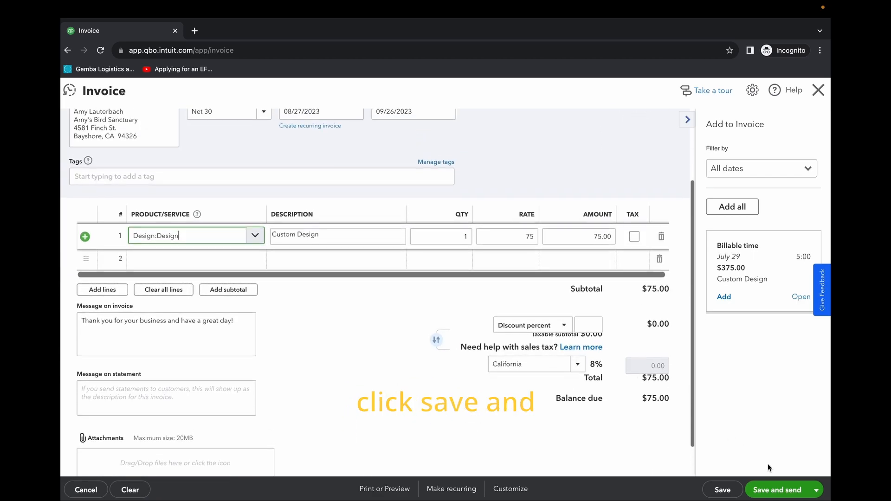
{"action": "left_click", "coordinate": [817, 491]}
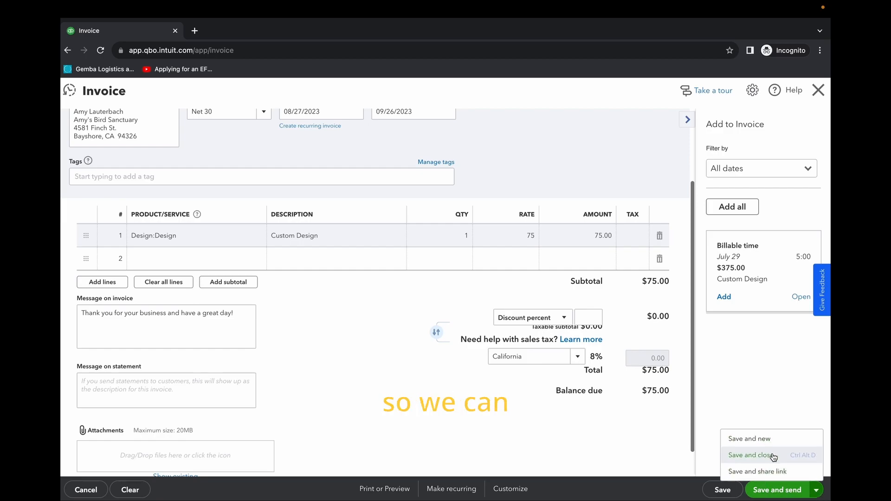
{"action": "left_click", "coordinate": [756, 459]}
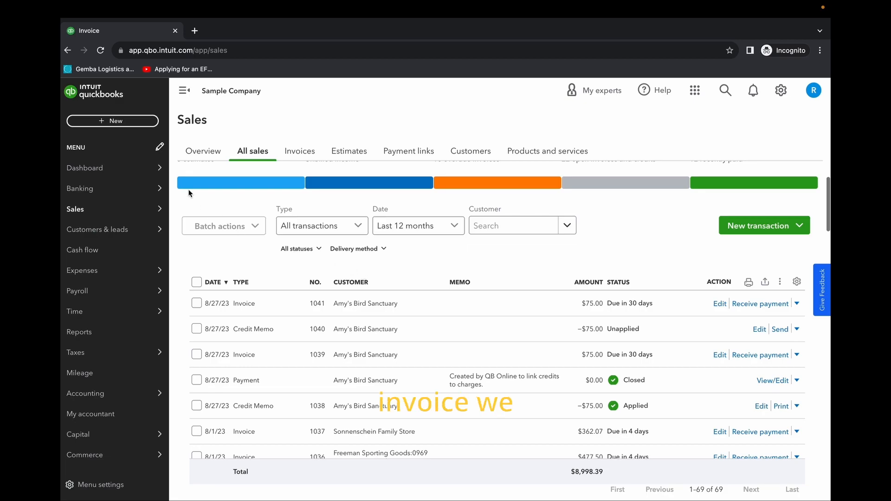
Step: Start a new received payment and select Amy's Bird Sanctuary as its customer
{"action": "left_click", "coordinate": [102, 123]}
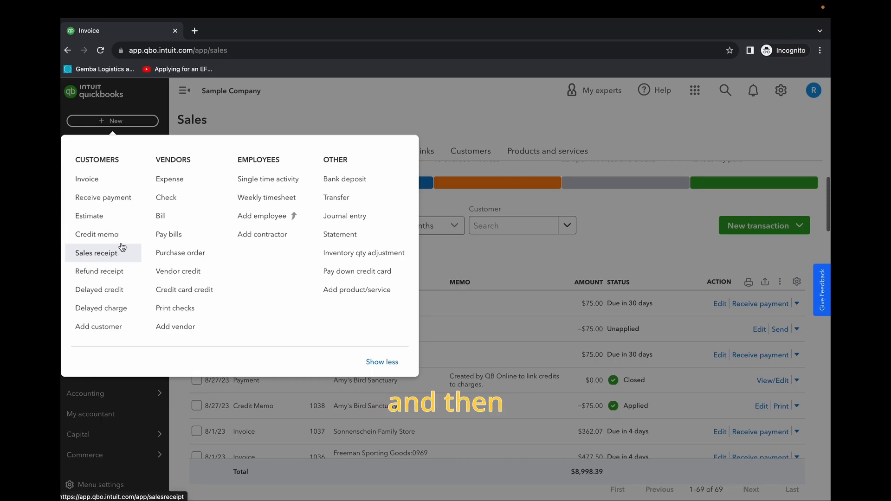
{"action": "left_click", "coordinate": [119, 202]}
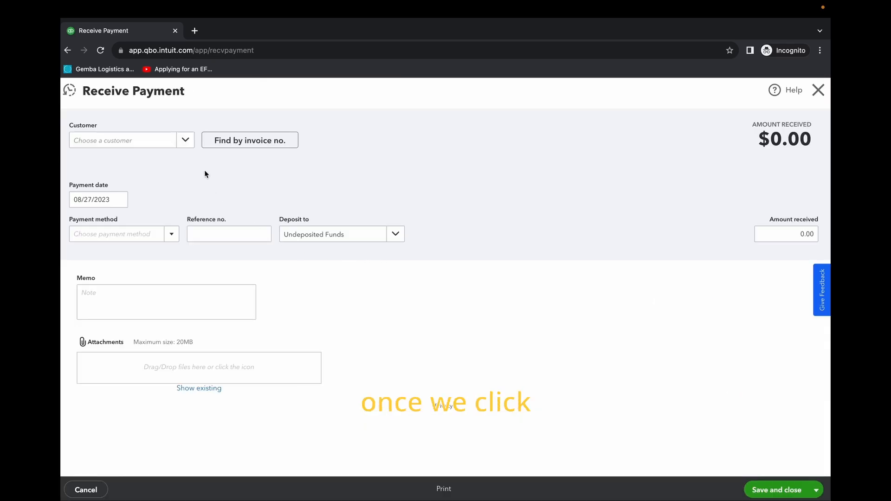
{"action": "left_click", "coordinate": [183, 138]}
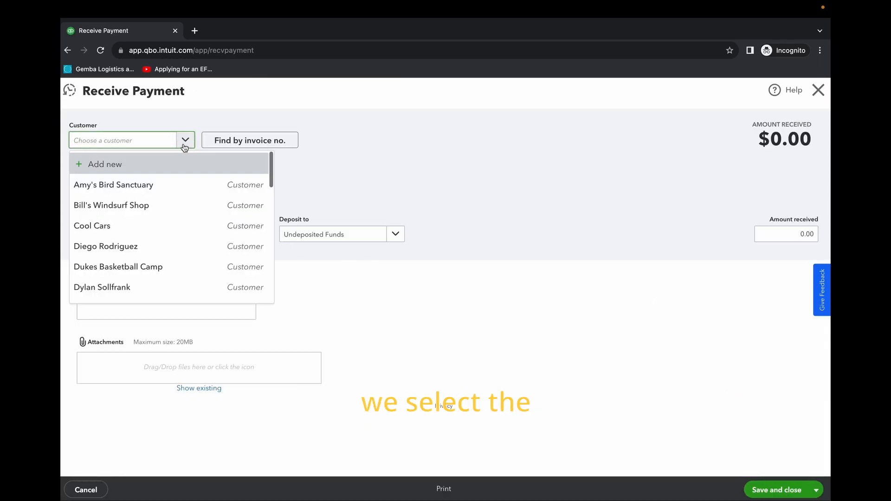
{"action": "left_click", "coordinate": [177, 185]}
Step: Deselect Invoice # 1021 and select Invoice # 1039 under the payment's outstanding transactions
{"action": "scroll", "coordinate": [434, 316], "scroll_direction": "down", "scroll_amount": 5}
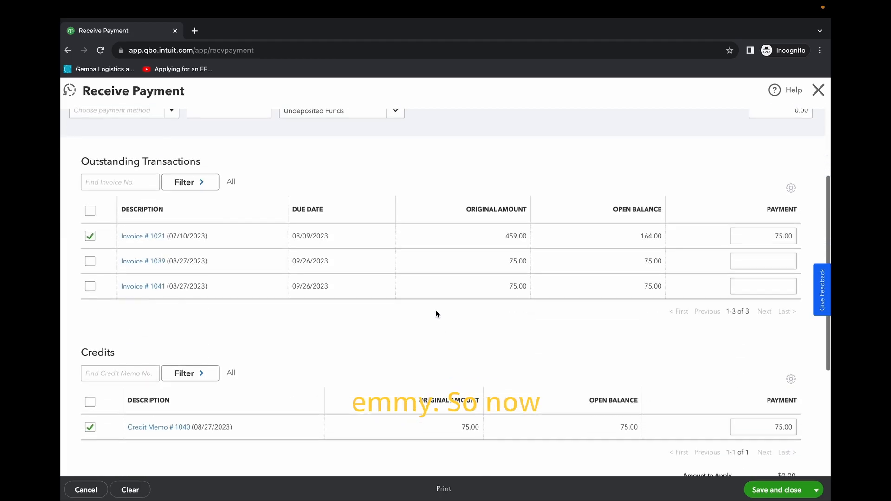
{"action": "scroll", "coordinate": [400, 321], "scroll_direction": "up", "scroll_amount": 3}
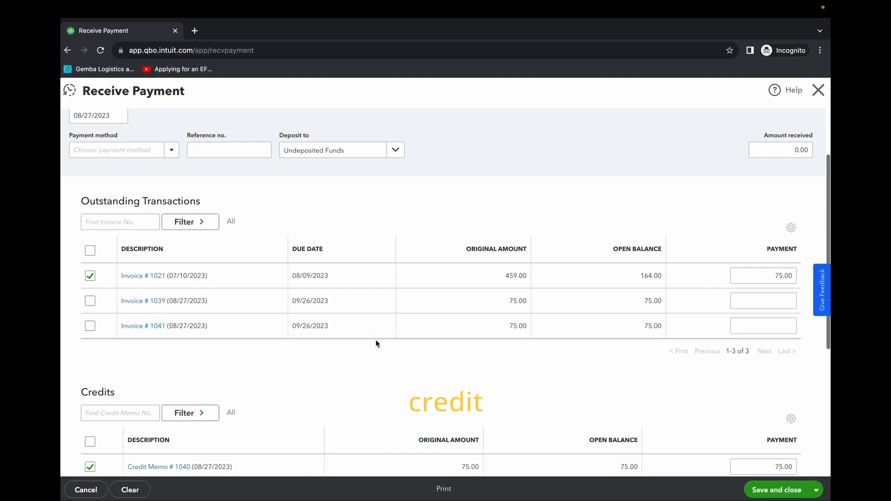
{"action": "left_click", "coordinate": [90, 276]}
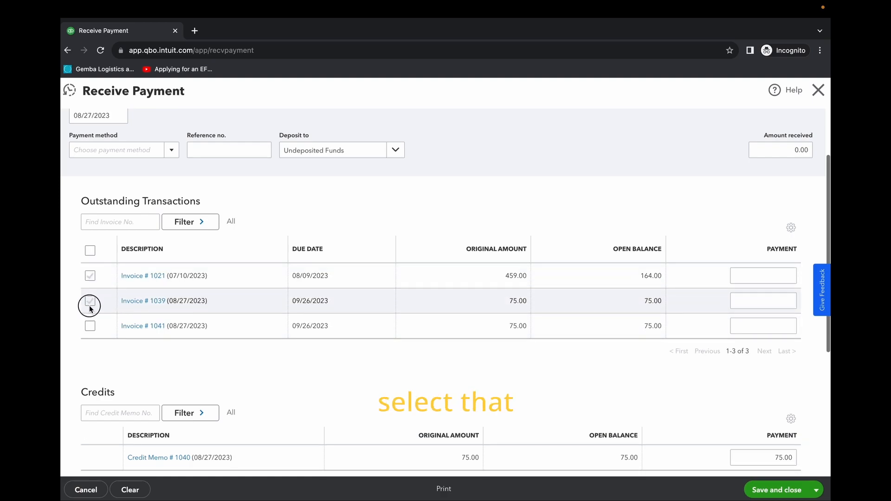
{"action": "left_click", "coordinate": [90, 301]}
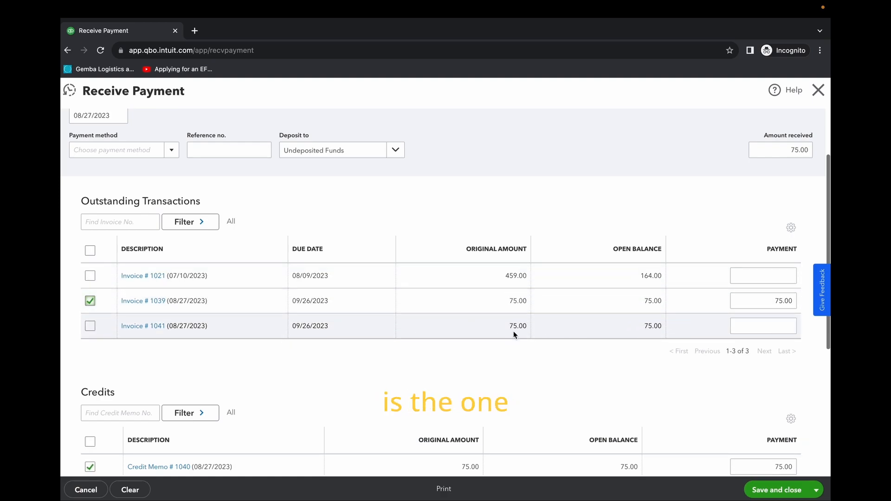
{"action": "scroll", "coordinate": [464, 306], "scroll_direction": "down", "scroll_amount": 1}
{"action": "scroll", "coordinate": [395, 274], "scroll_direction": "up", "scroll_amount": 1}
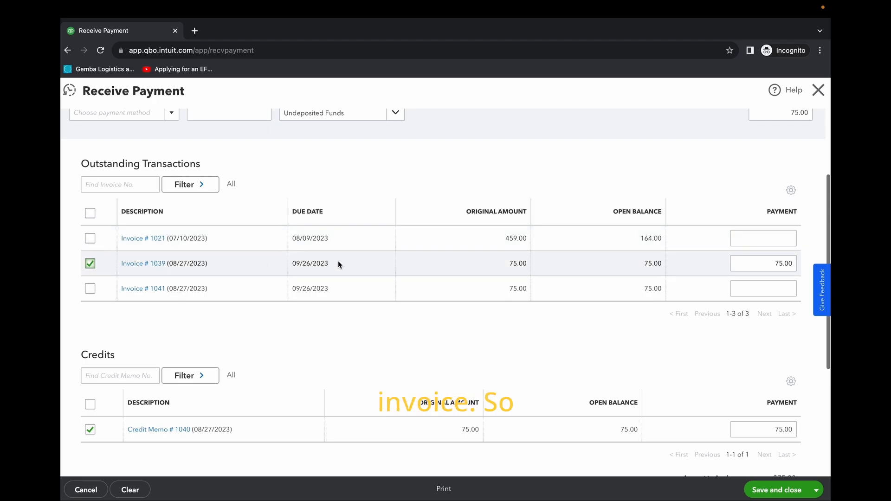
Step: Apply Credit Memo # 1040 to the selected invoice, then save and close the payment
{"action": "scroll", "coordinate": [335, 262], "scroll_direction": "down", "scroll_amount": 1}
{"action": "scroll", "coordinate": [337, 270], "scroll_direction": "down", "scroll_amount": 1}
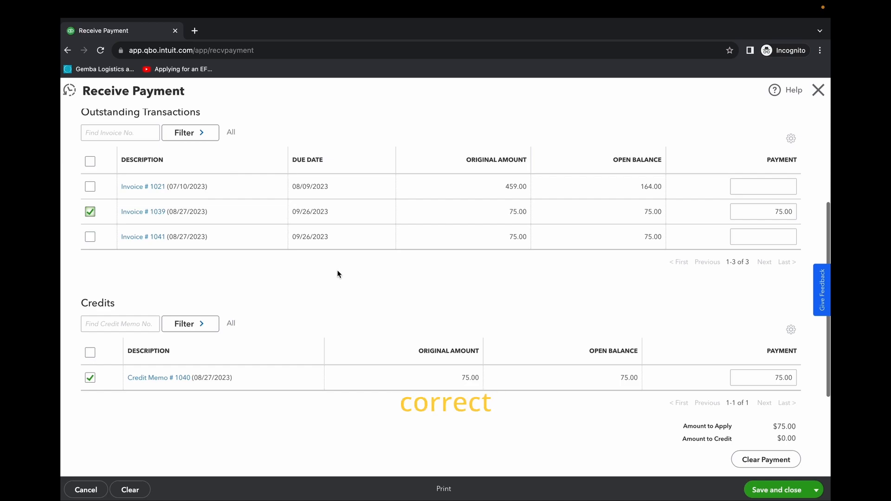
{"action": "scroll", "coordinate": [371, 267], "scroll_direction": "up", "scroll_amount": 1}
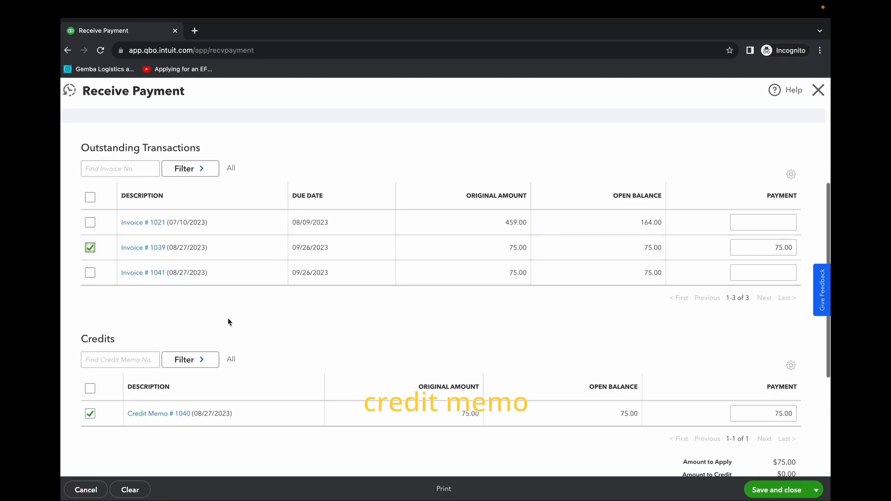
{"action": "scroll", "coordinate": [229, 322], "scroll_direction": "down", "scroll_amount": 1}
{"action": "scroll", "coordinate": [195, 403], "scroll_direction": "down", "scroll_amount": 3}
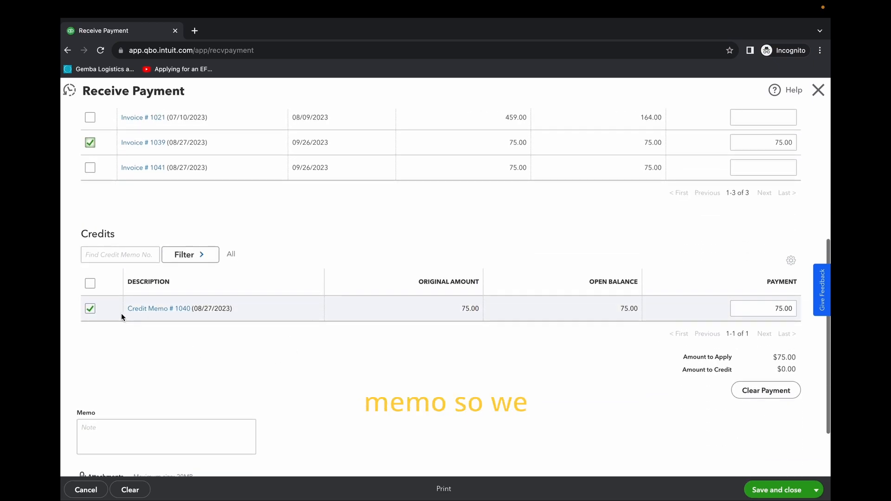
{"action": "left_click", "coordinate": [90, 309]}
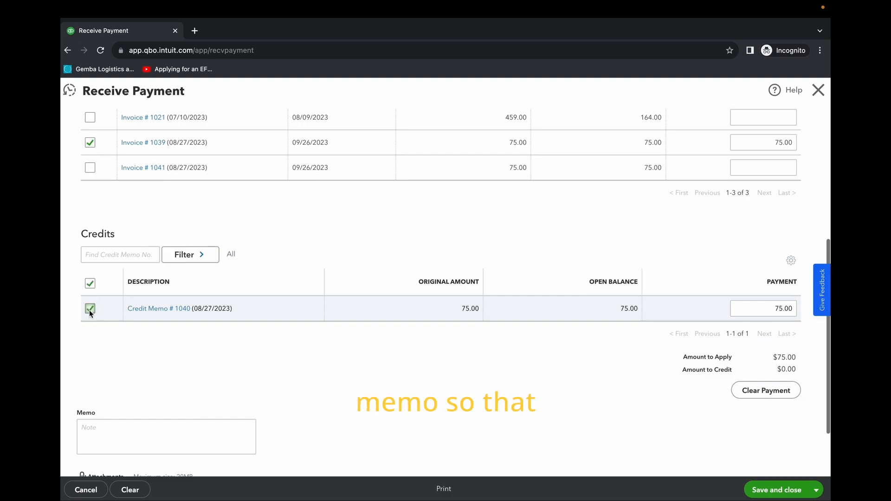
{"action": "scroll", "coordinate": [139, 195], "scroll_direction": "up", "scroll_amount": 1}
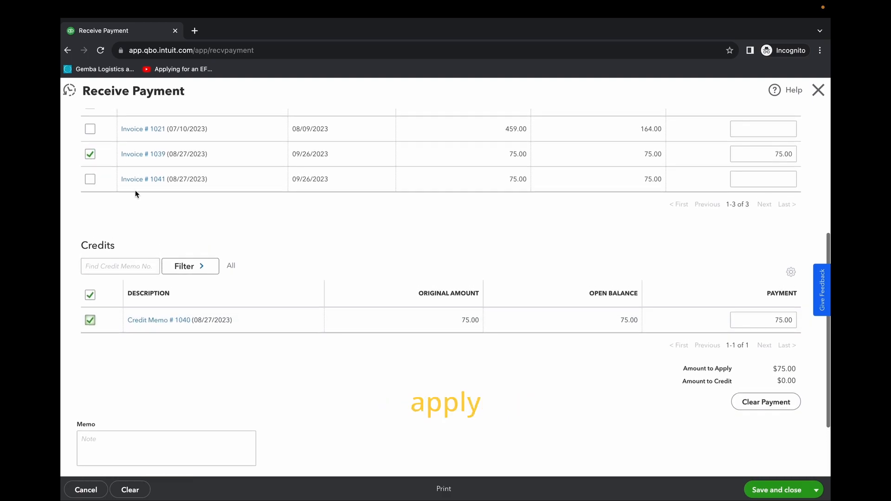
{"action": "scroll", "coordinate": [628, 338], "scroll_direction": "down", "scroll_amount": 2}
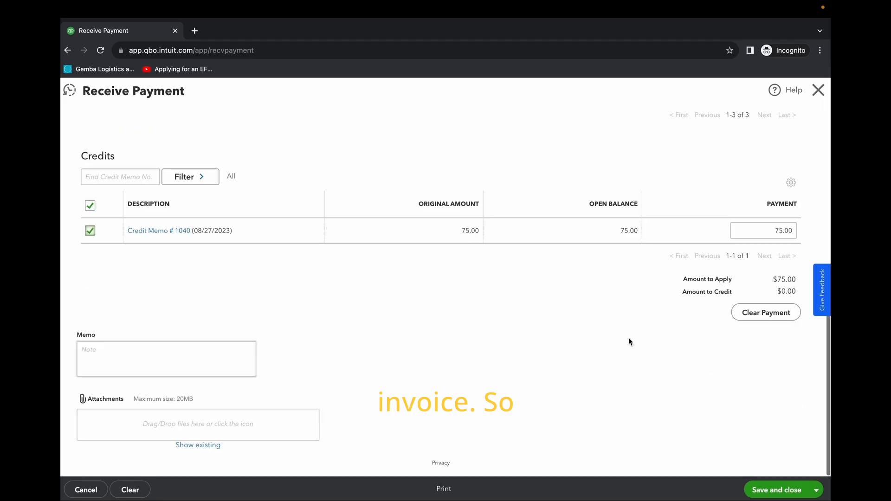
{"action": "scroll", "coordinate": [747, 432], "scroll_direction": "up", "scroll_amount": 4}
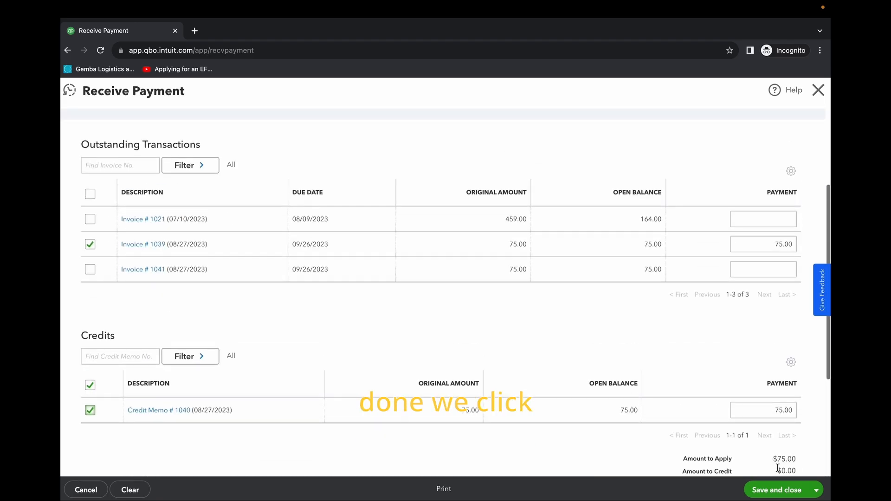
{"action": "left_click", "coordinate": [788, 492]}
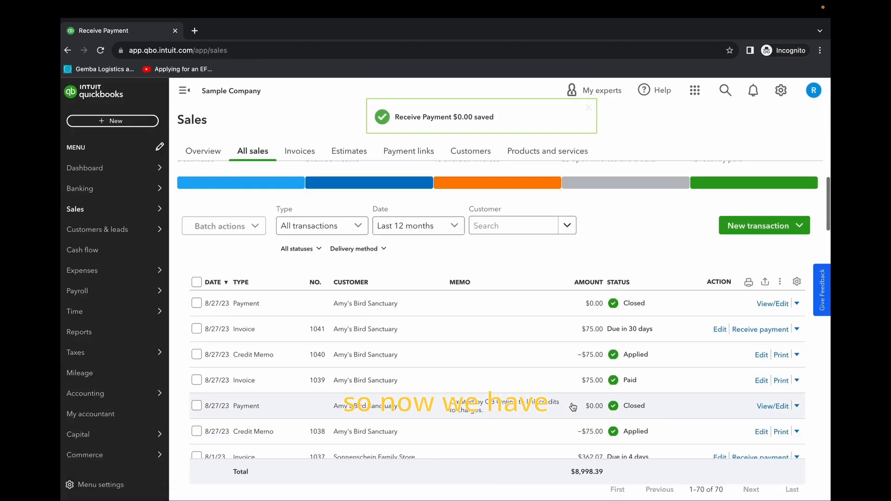
Step: Preview the Balance Forward statement for Amy's Bird Sanctuary, examine its credit memo and invoice lines and amount due, and close it
{"action": "left_click", "coordinate": [471, 152]}
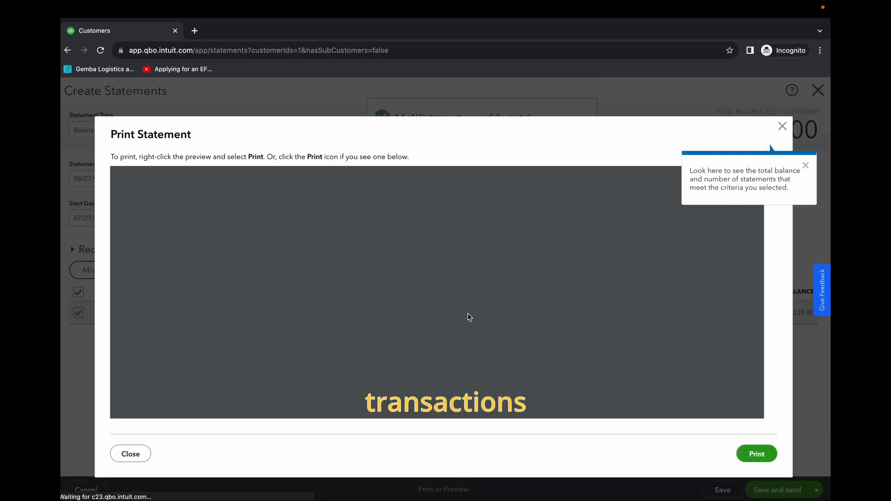
{"action": "scroll", "coordinate": [371, 339], "scroll_direction": "down", "scroll_amount": 3}
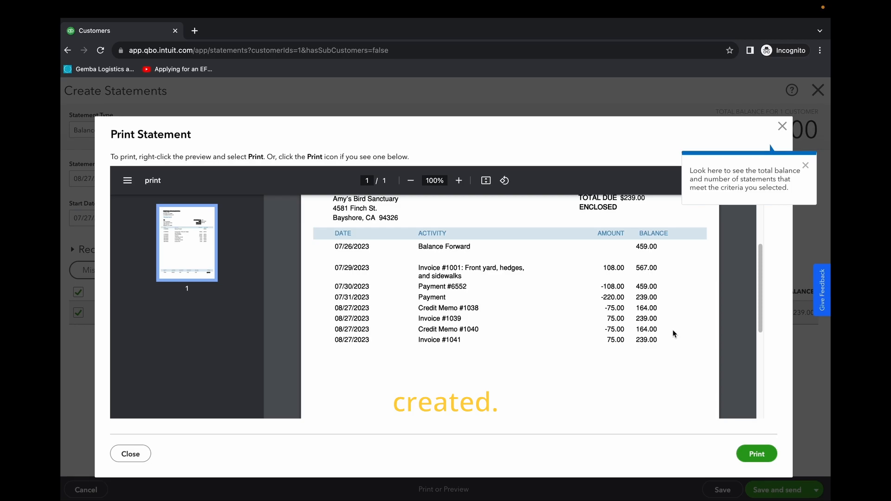
{"action": "left_click_drag", "start_coordinate": [334, 309], "coordinate": [681, 310]}
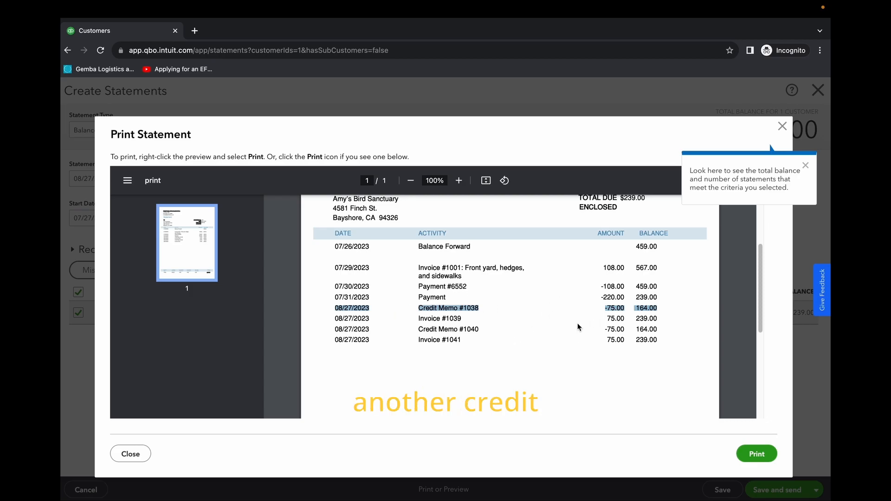
{"action": "triple_click", "coordinate": [490, 331]}
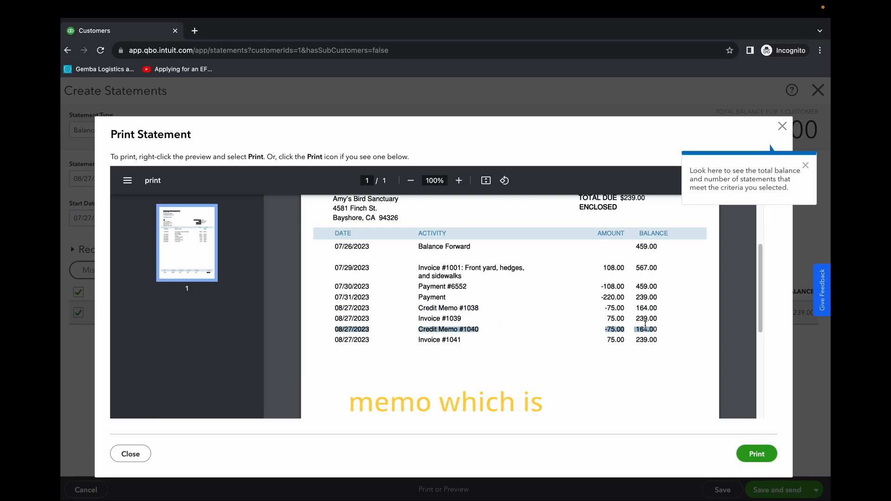
{"action": "left_click_drag", "start_coordinate": [338, 345], "coordinate": [676, 348]}
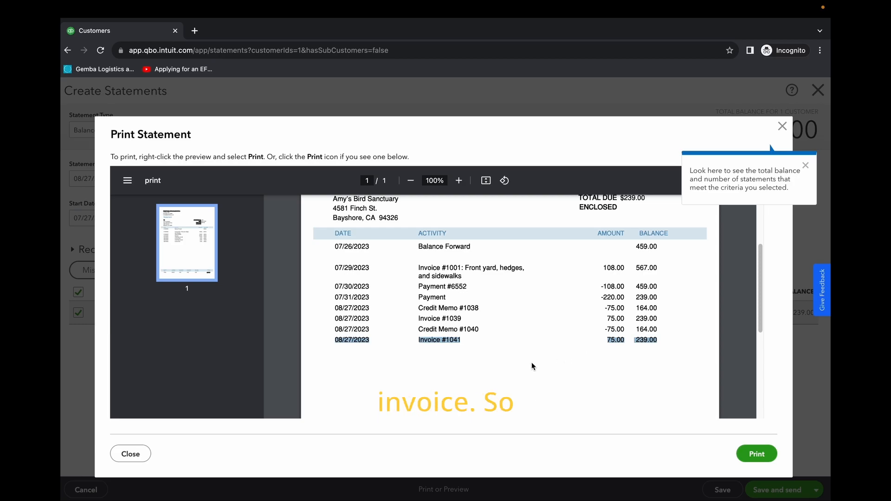
{"action": "scroll", "coordinate": [567, 344], "scroll_direction": "down", "scroll_amount": 5}
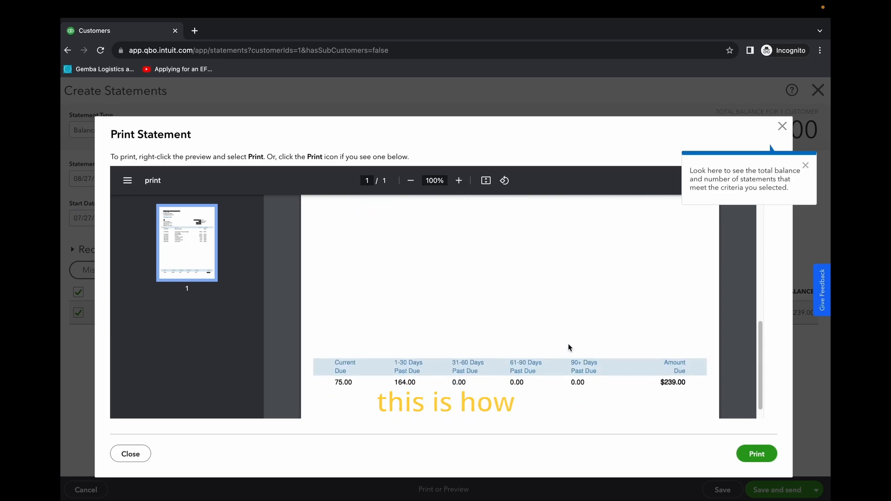
{"action": "scroll", "coordinate": [567, 344], "scroll_direction": "up", "scroll_amount": 5}
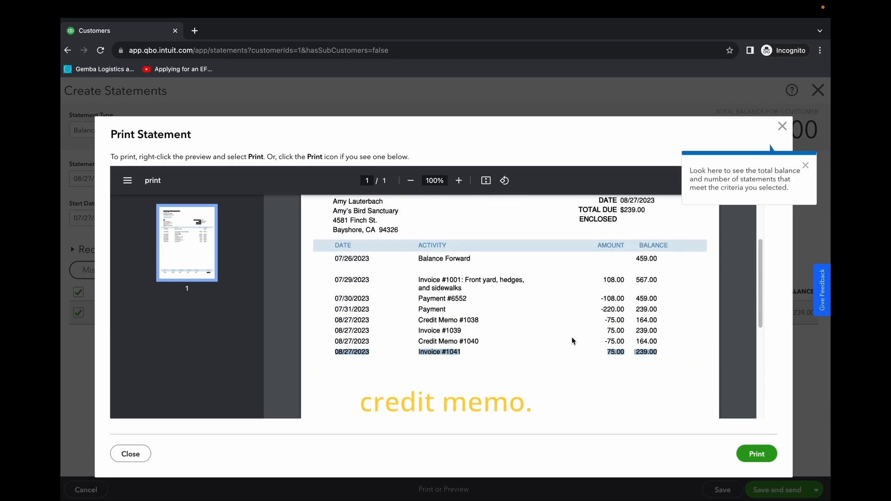
{"action": "left_click", "coordinate": [783, 127]}
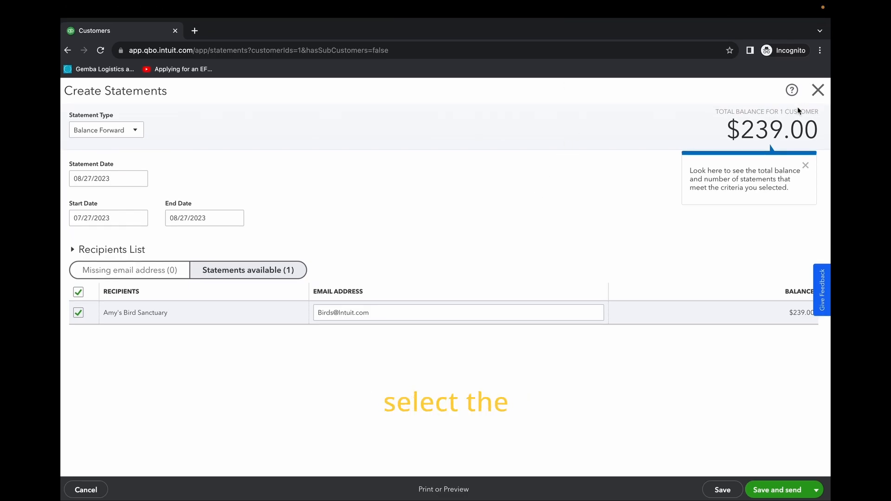
{"action": "left_click", "coordinate": [818, 89]}
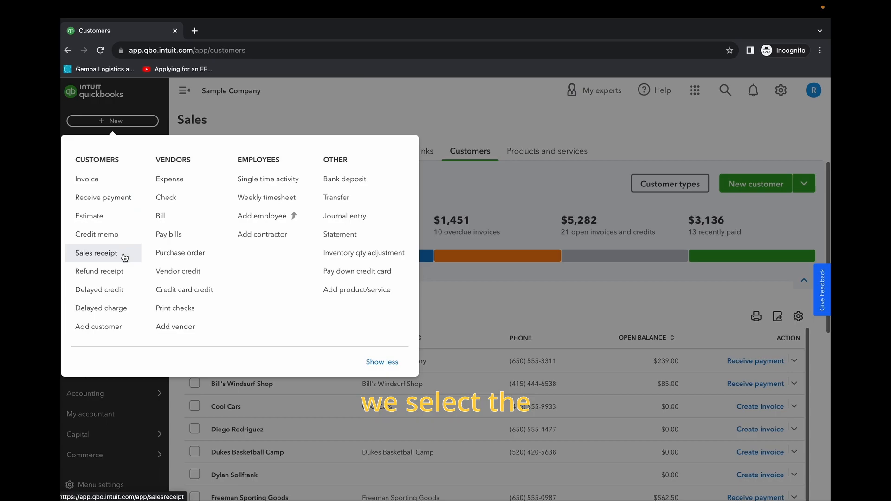
Step: Start a new refund receipt and select Amy's Bird Sanctuary as its customer
{"action": "left_click", "coordinate": [106, 277]}
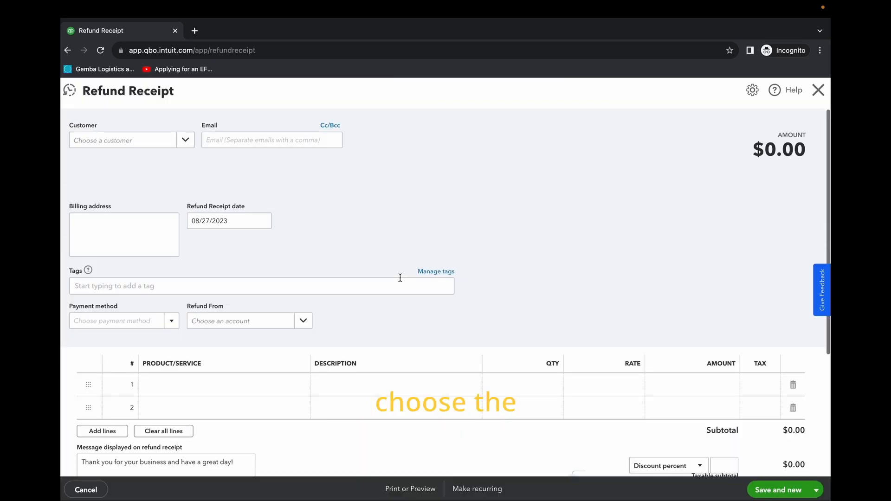
{"action": "left_click", "coordinate": [182, 146]}
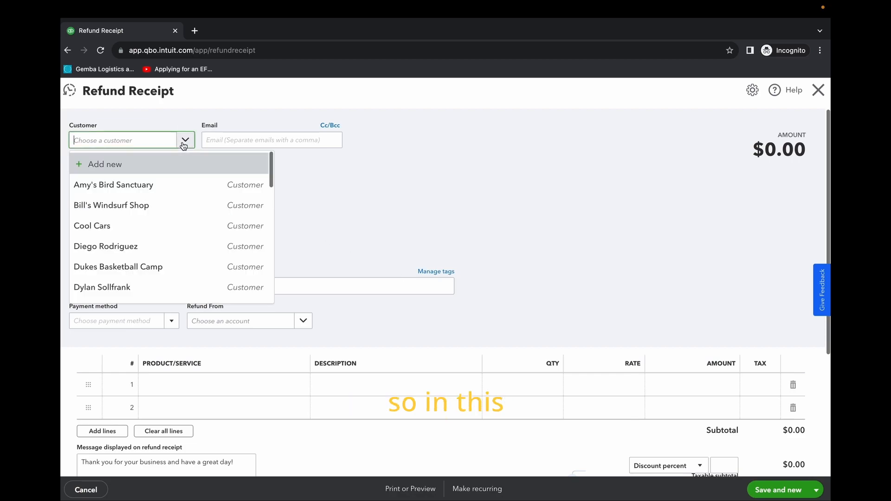
{"action": "left_click", "coordinate": [170, 185]}
{"action": "scroll", "coordinate": [380, 232], "scroll_direction": "down", "scroll_amount": 2}
{"action": "scroll", "coordinate": [366, 237], "scroll_direction": "up", "scroll_amount": 2}
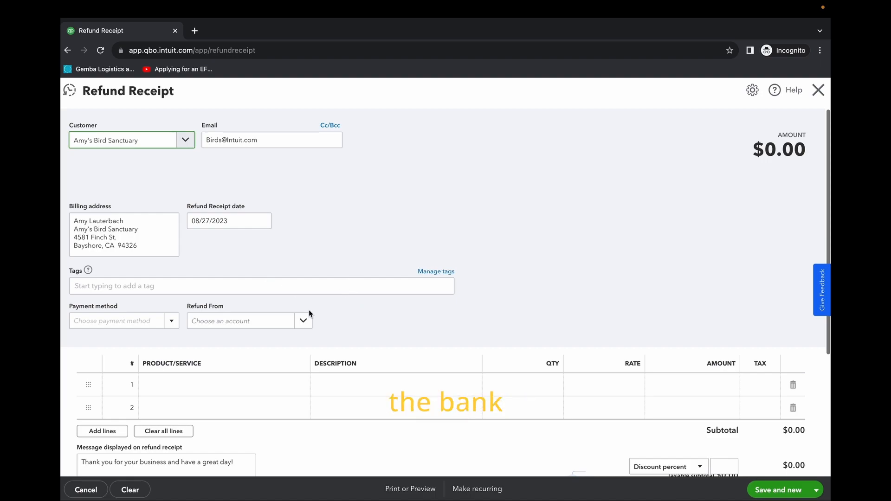
Step: Set the refund receipt's Refund From account to Checking
{"action": "scroll", "coordinate": [316, 311], "scroll_direction": "down", "scroll_amount": 2}
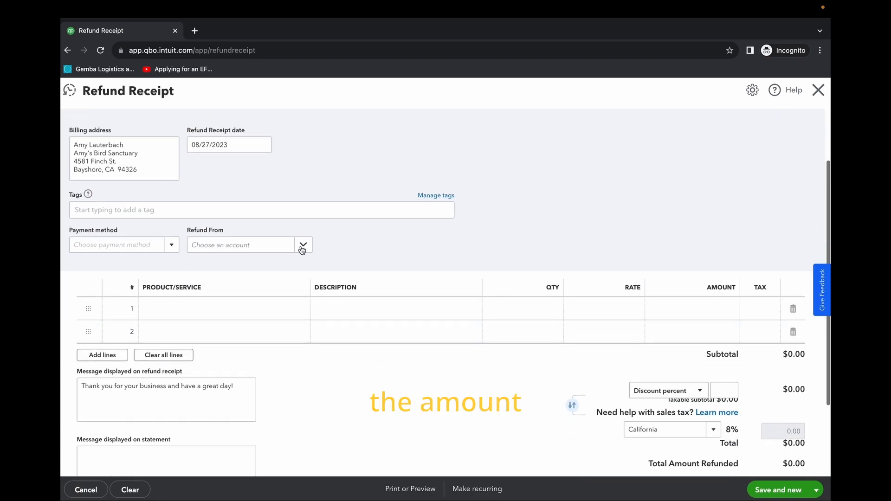
{"action": "left_click", "coordinate": [302, 246]}
{"action": "left_click", "coordinate": [241, 293]}
{"action": "scroll", "coordinate": [395, 287], "scroll_direction": "down", "scroll_amount": 1}
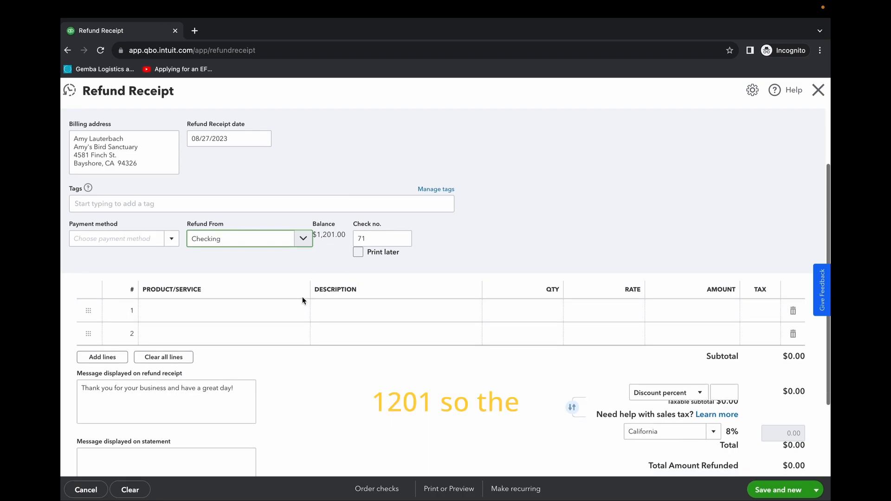
{"action": "scroll", "coordinate": [372, 239], "scroll_direction": "down", "scroll_amount": 1}
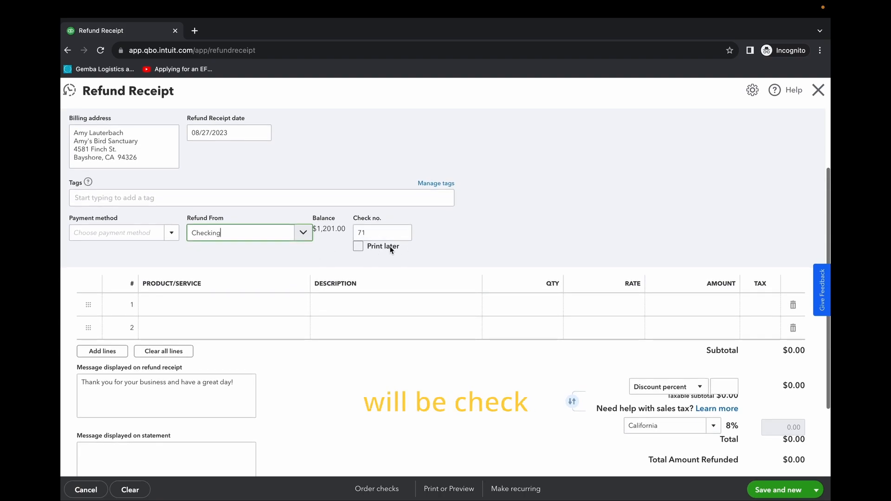
Step: Add the Design (Custom Design) service to the refund receipt's first line and review the line and total refunded
{"action": "scroll", "coordinate": [316, 268], "scroll_direction": "down", "scroll_amount": 1}
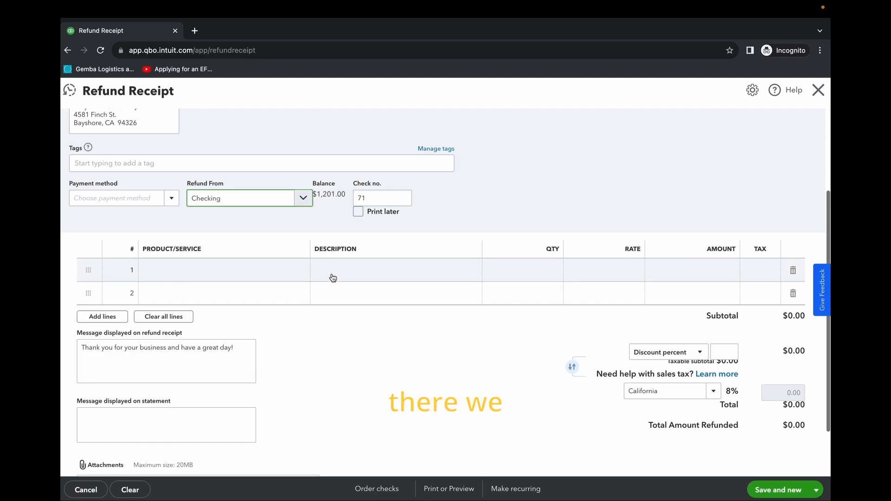
{"action": "left_click", "coordinate": [250, 270]}
{"action": "left_click", "coordinate": [298, 272]}
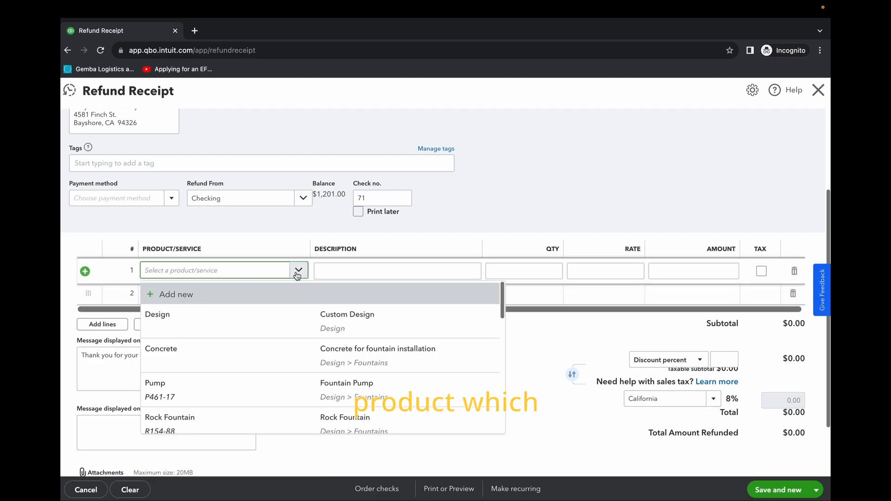
{"action": "left_click", "coordinate": [382, 317]}
{"action": "scroll", "coordinate": [442, 343], "scroll_direction": "up", "scroll_amount": 1}
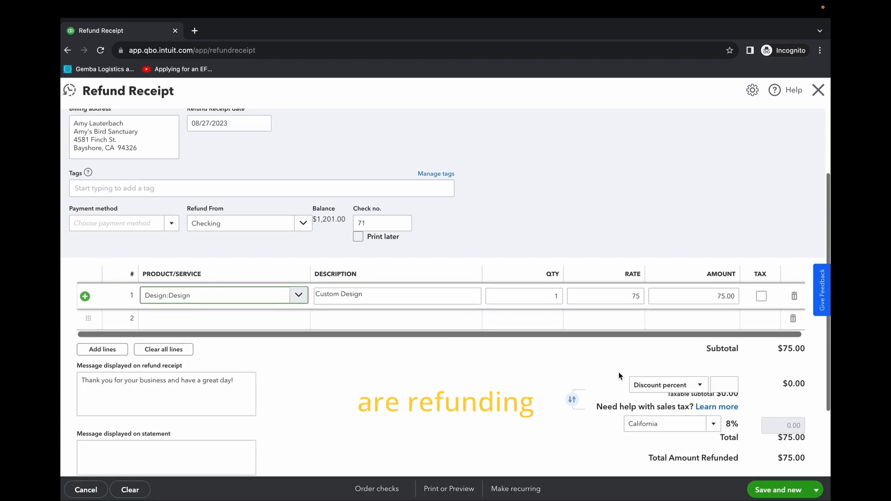
{"action": "scroll", "coordinate": [676, 287], "scroll_direction": "down", "scroll_amount": 3}
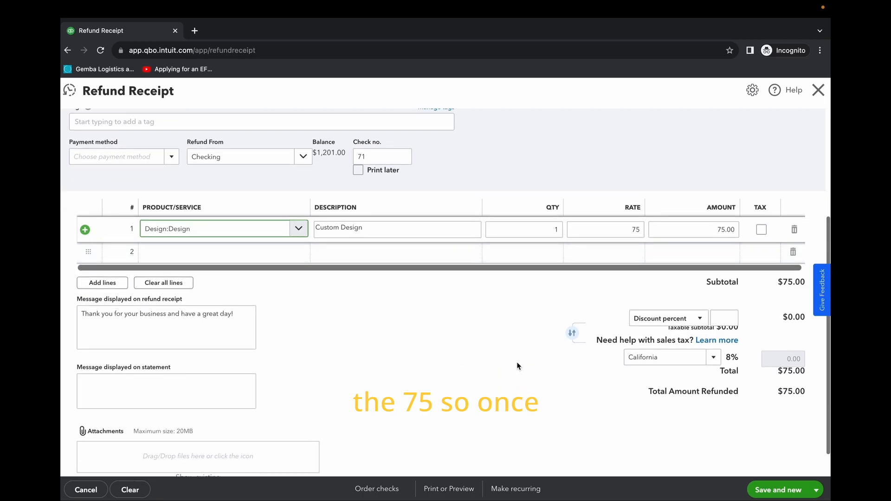
{"action": "scroll", "coordinate": [517, 364], "scroll_direction": "up", "scroll_amount": 5}
{"action": "scroll", "coordinate": [528, 314], "scroll_direction": "down", "scroll_amount": 5}
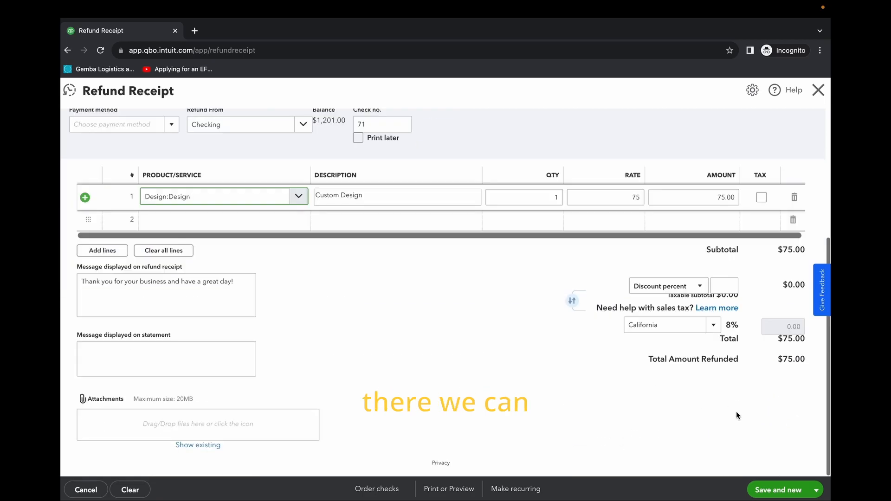
Step: Save the refund receipt and send it to the customer by email with the default subject and message, closing the form
{"action": "left_click", "coordinate": [816, 490]}
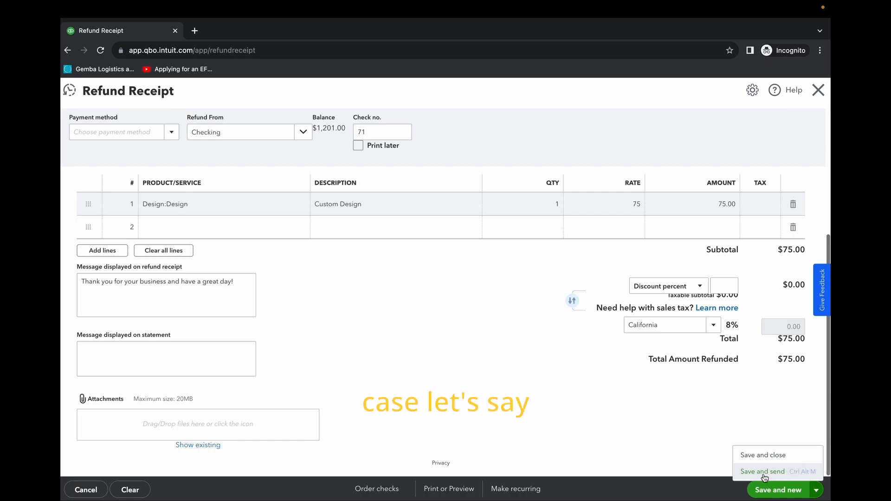
{"action": "left_click", "coordinate": [764, 472]}
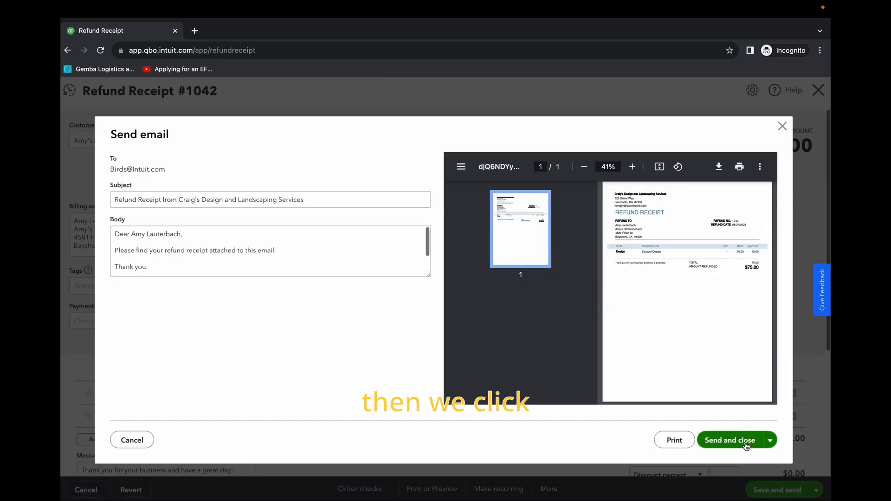
{"action": "left_click", "coordinate": [748, 444]}
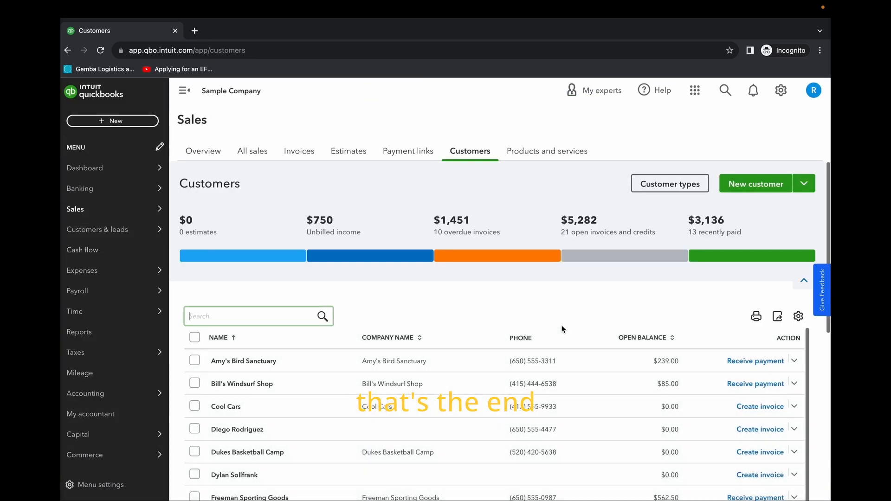